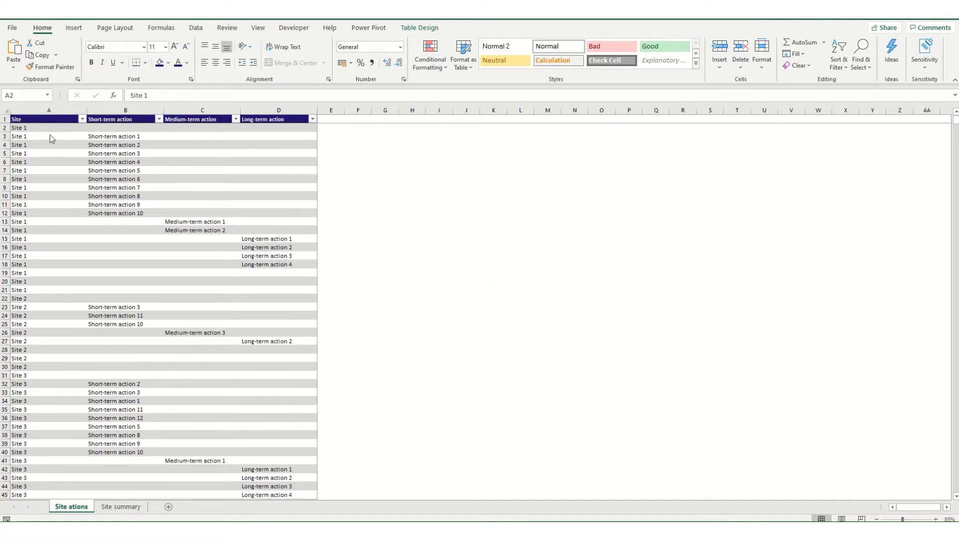
Examine the Site ations table, from the length of the Site list to the short-, medium- and long-term action columns.
left_click(43, 114)
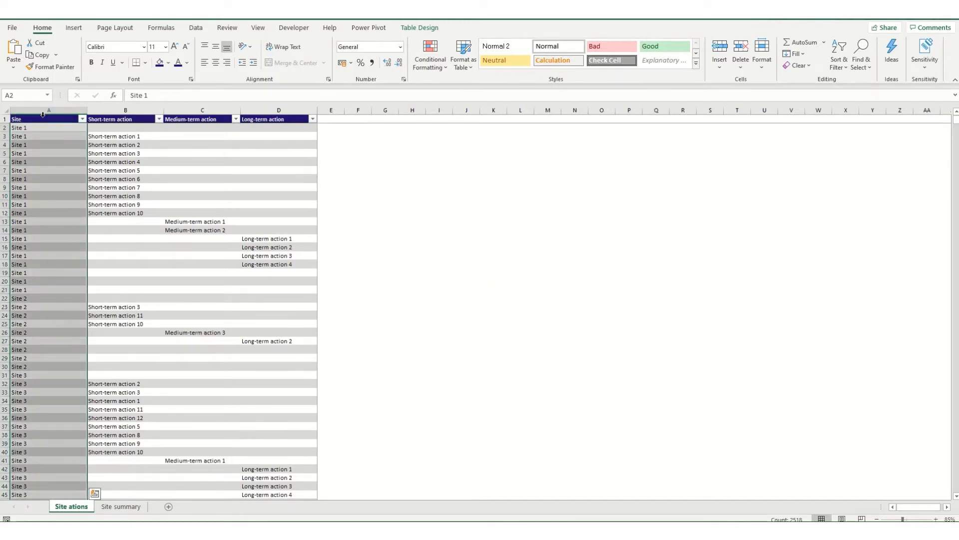
key("ctrl+Down")
key("ctrl+Up")
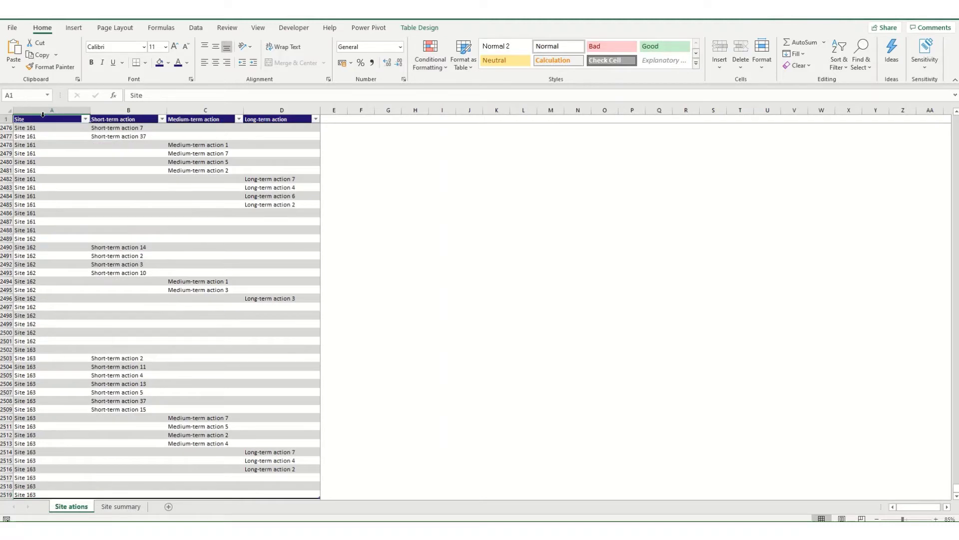
key("Right")
key("ctrl+Down")
key("Right")
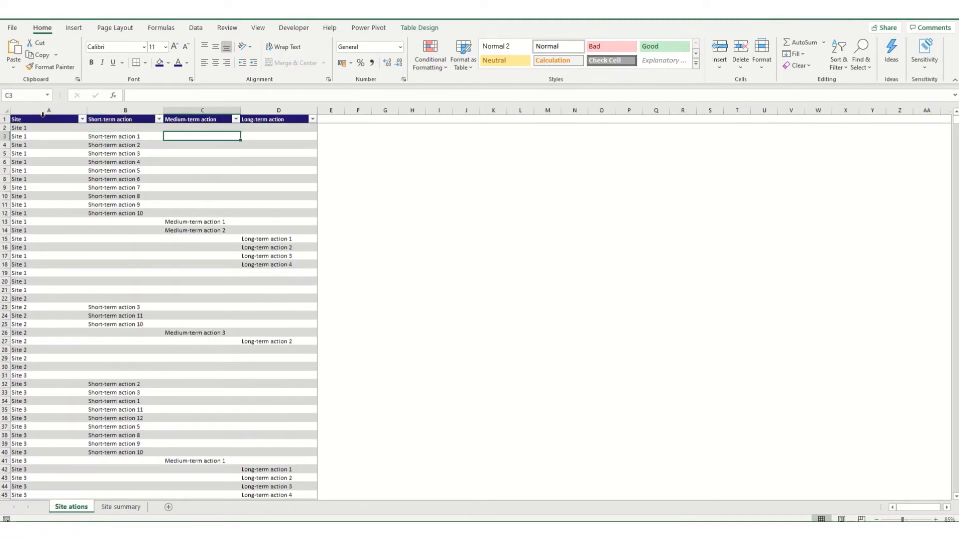
key("Right")
key("Left")
key("Left")
key("Left")
key("Right")
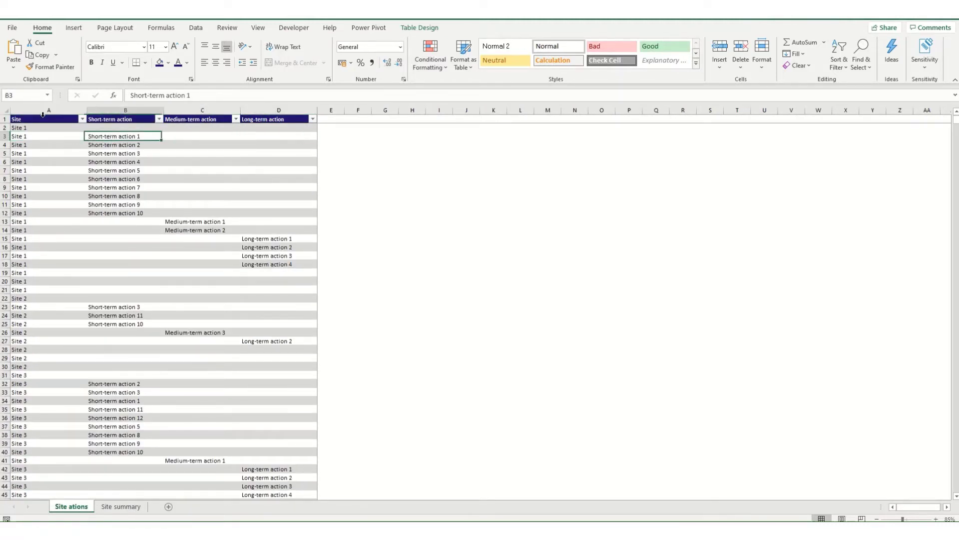
key("Right")
key("Right")
key("Left")
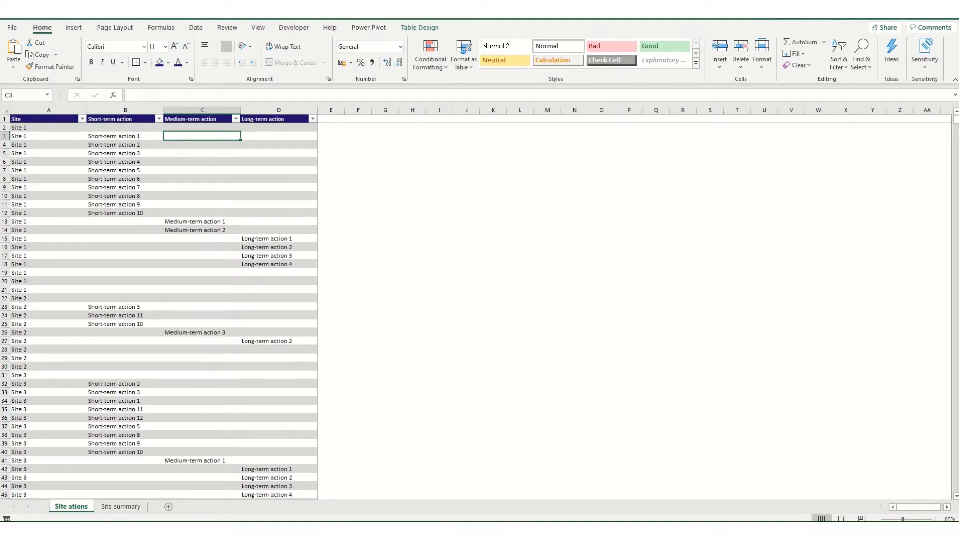
left_click(74, 28)
left_click(19, 50)
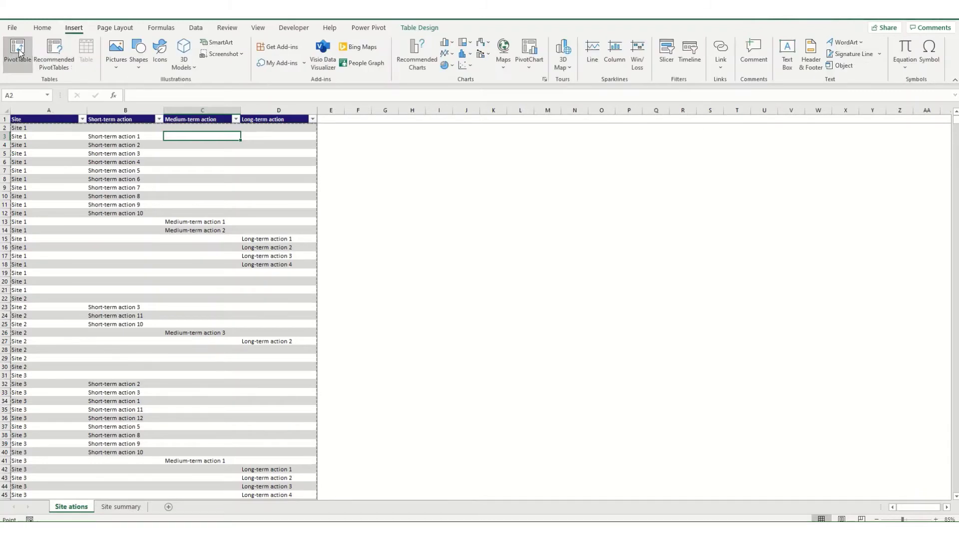
left_click(489, 312)
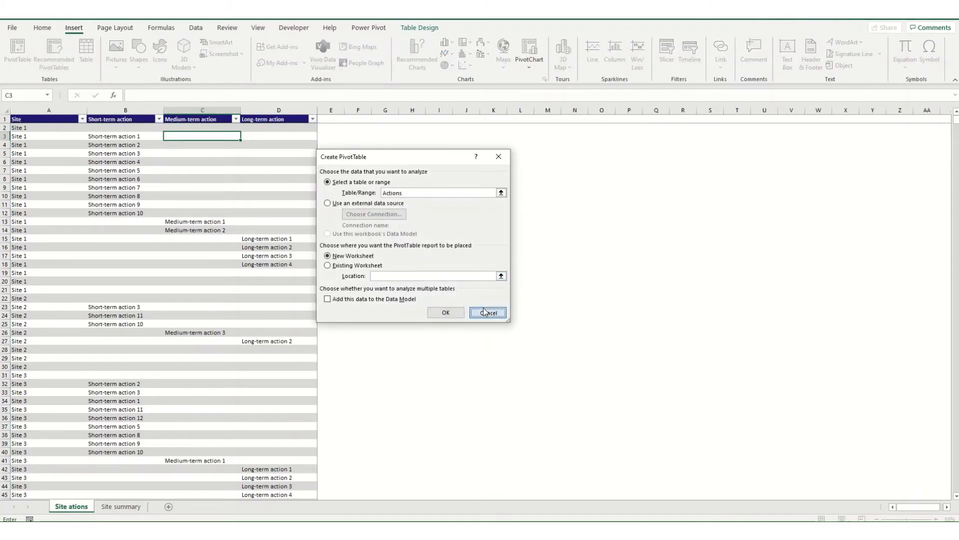
Add the Site, Short-term action, Medium-term action and Long-term action fields as rows of the empty PivotTable on the Site summary sheet.
left_click(120, 506)
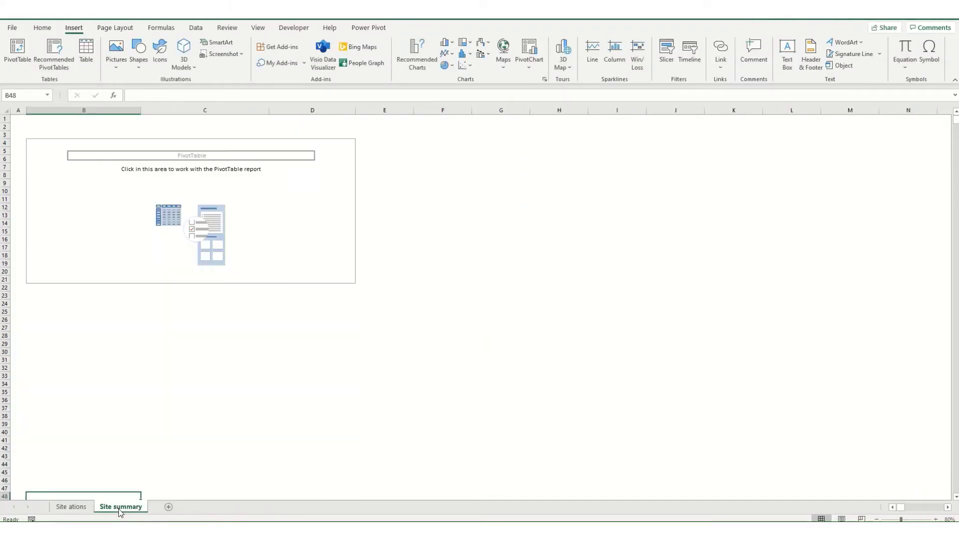
left_click(217, 176)
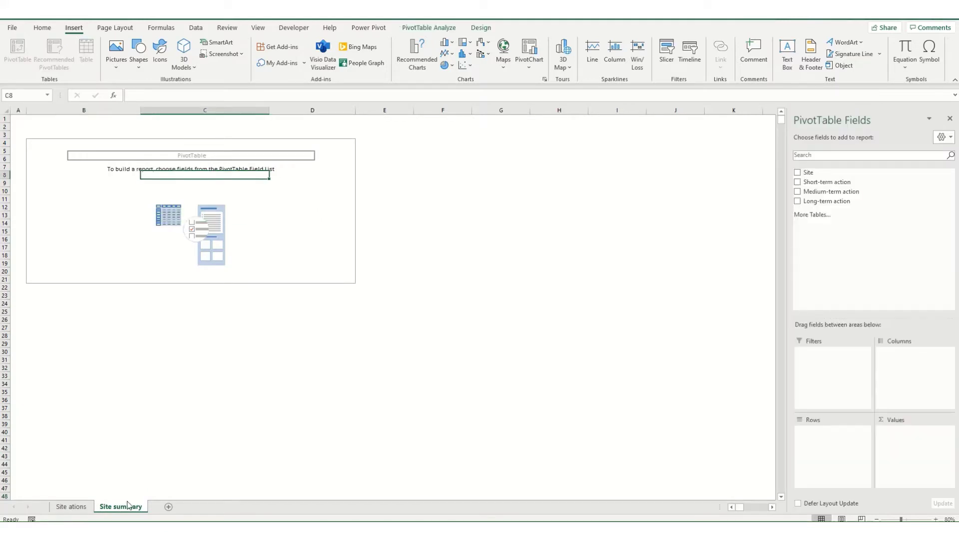
left_click(797, 172)
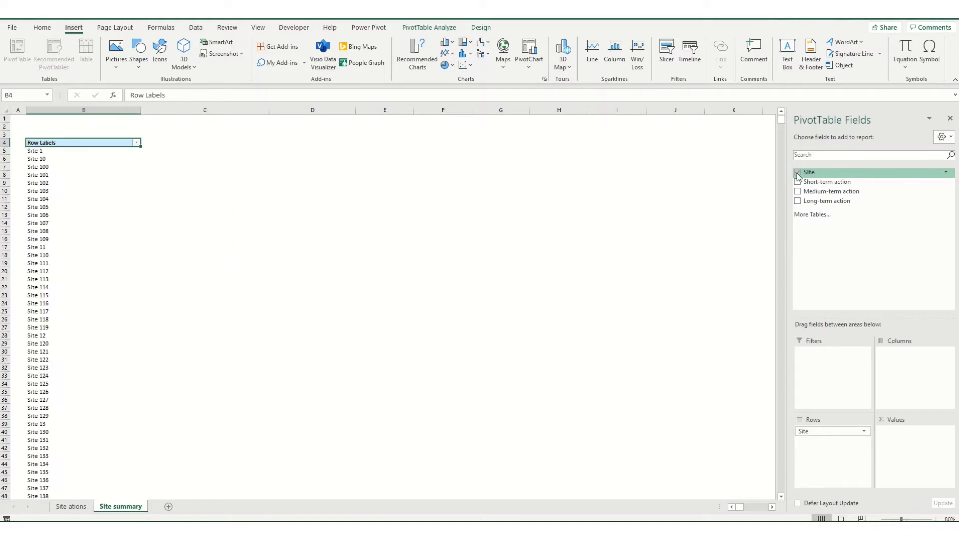
left_click(797, 182)
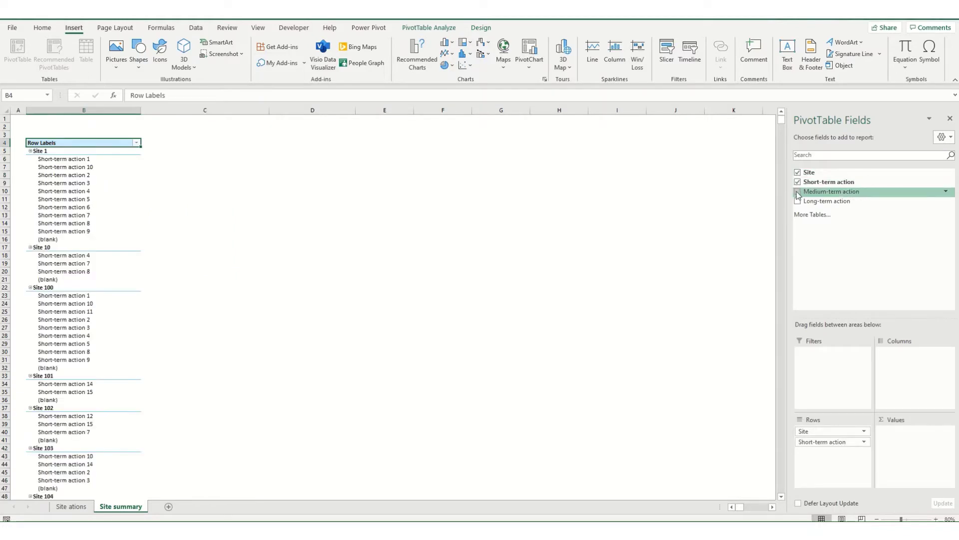
left_click(798, 191)
left_click(797, 201)
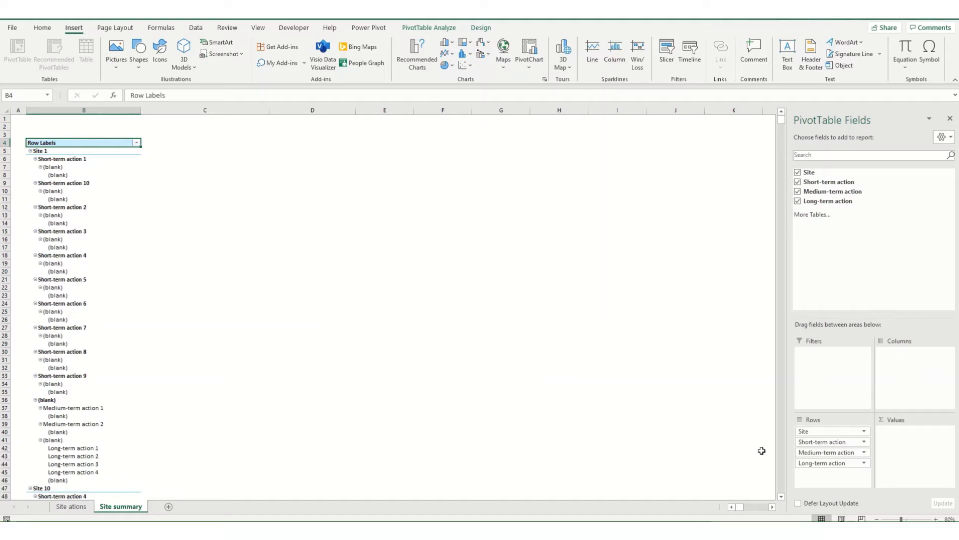
Make Site the report filter of the PivotTable and filter it to Site 1.
left_click_drag(802, 431, 820, 375)
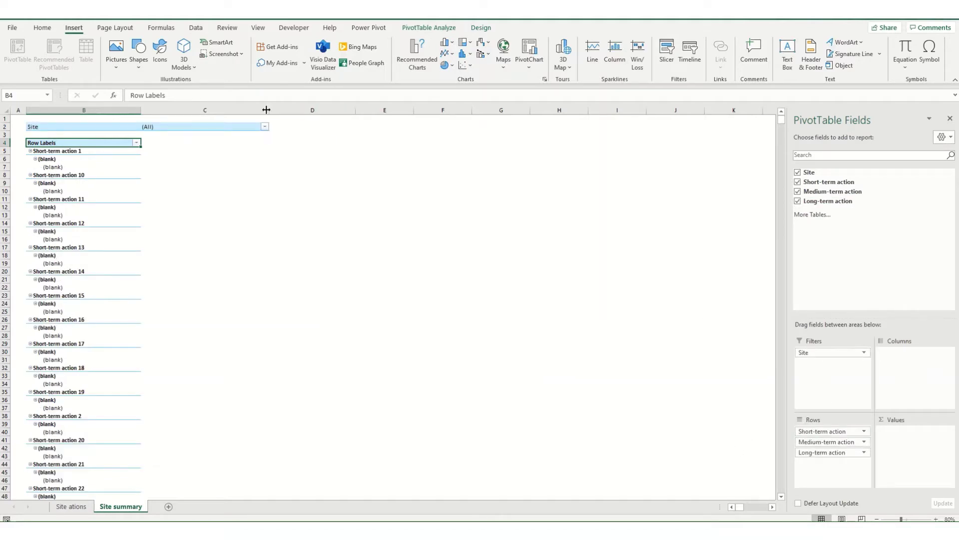
left_click(265, 128)
left_click(171, 159)
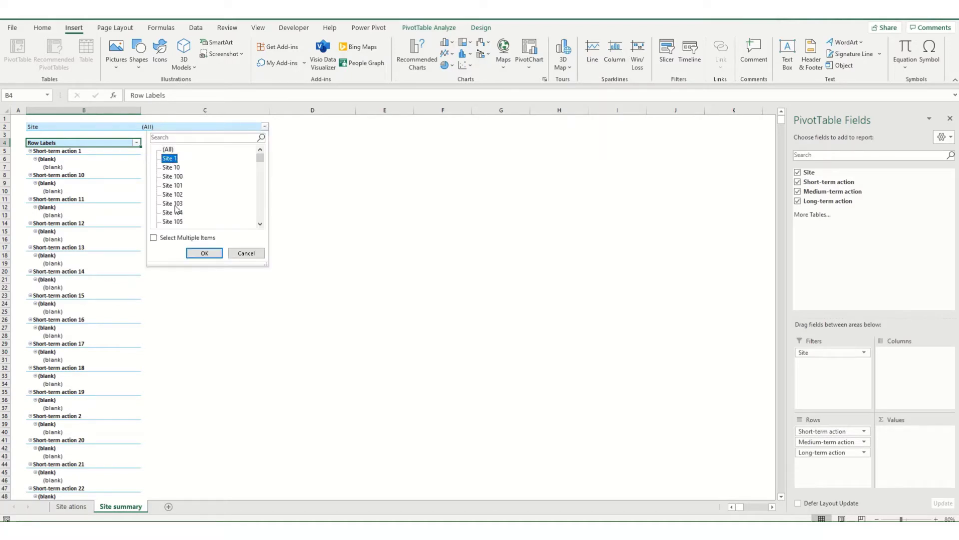
left_click(204, 253)
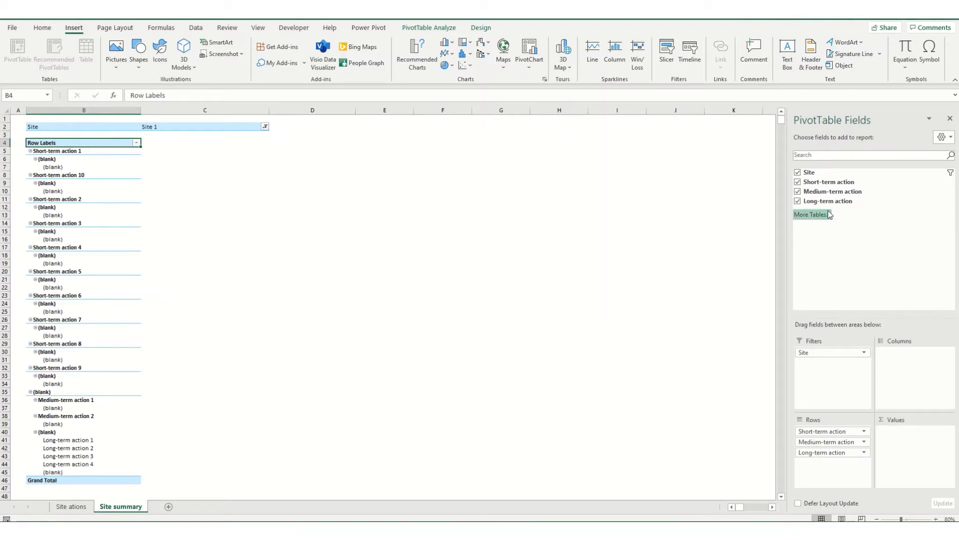
Remove the short-, medium- and long-term action fields from the PivotTable and reset the Site filter to (All).
left_click(798, 182)
left_click(797, 191)
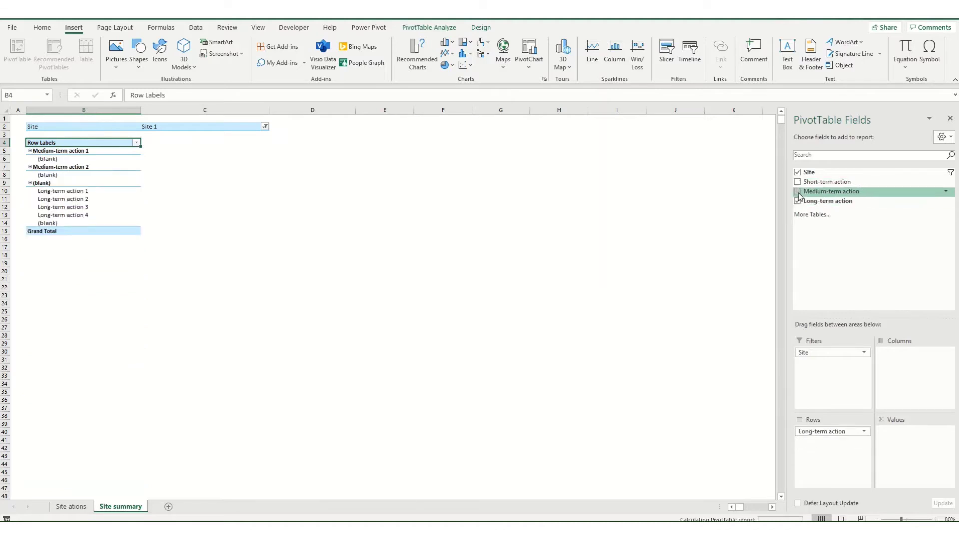
left_click(798, 201)
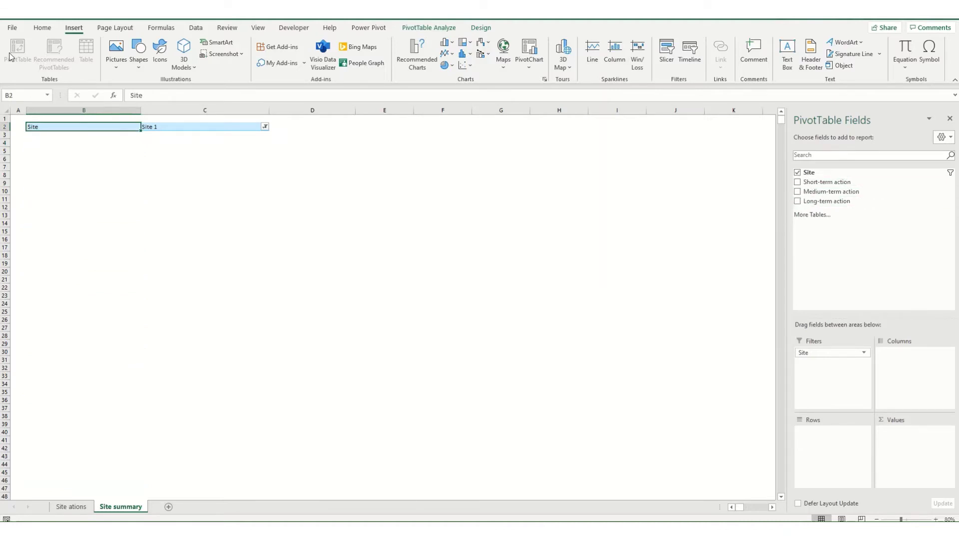
left_click(264, 127)
left_click(168, 149)
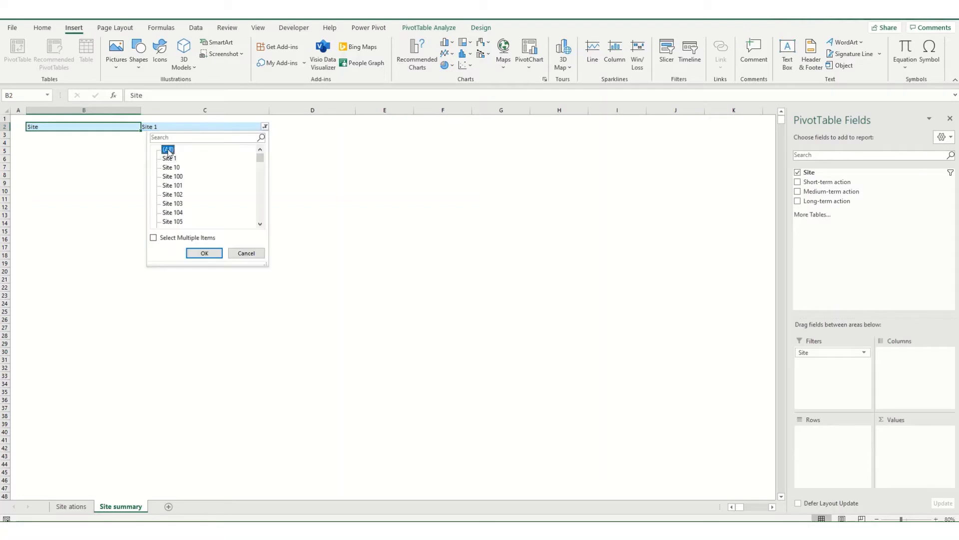
left_click(201, 253)
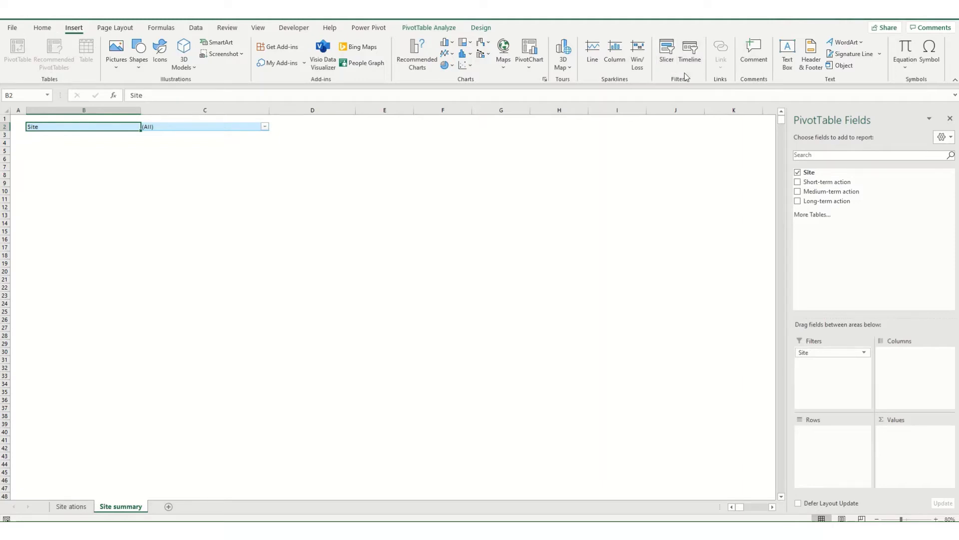
Insert PivotTable slicers for Short-term action, Medium-term action and Long-term action.
left_click(667, 64)
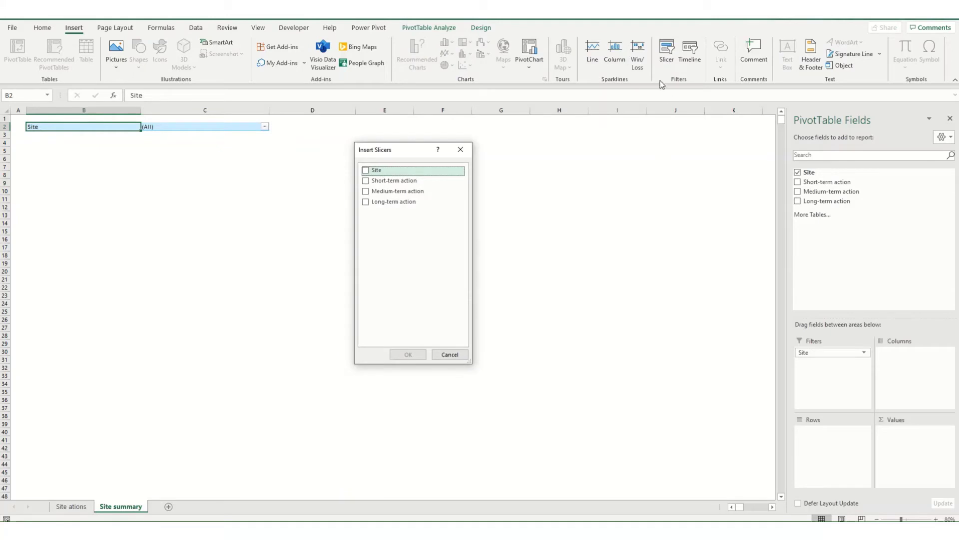
left_click(366, 181)
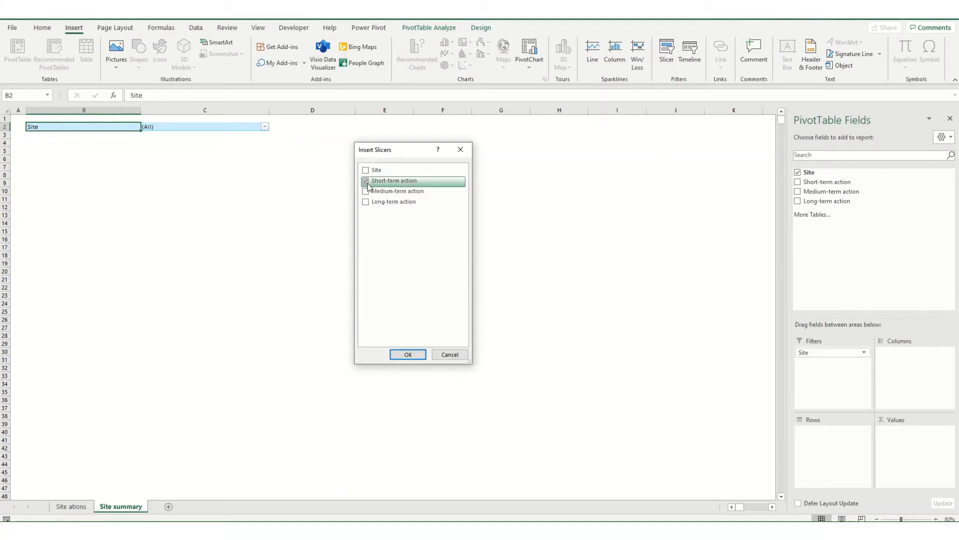
left_click(366, 191)
left_click(364, 202)
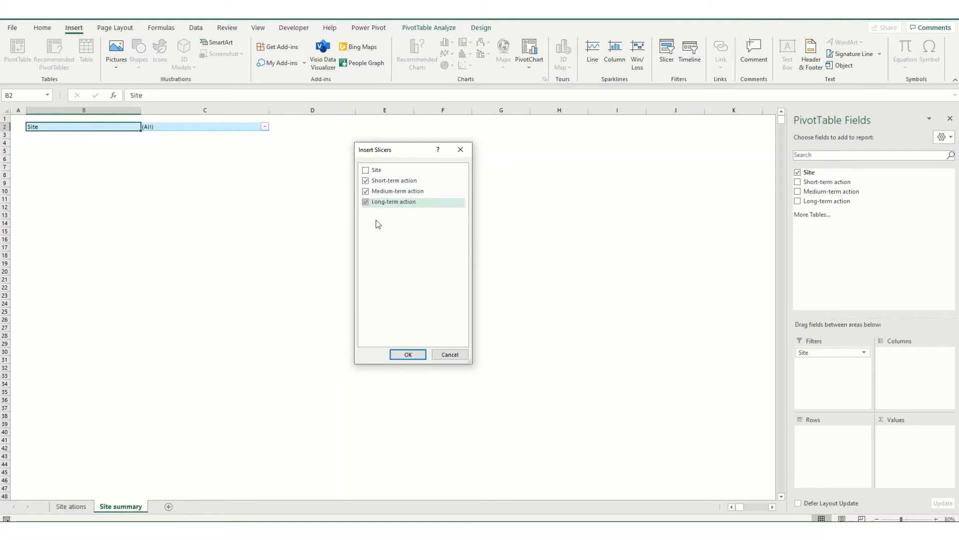
left_click(408, 354)
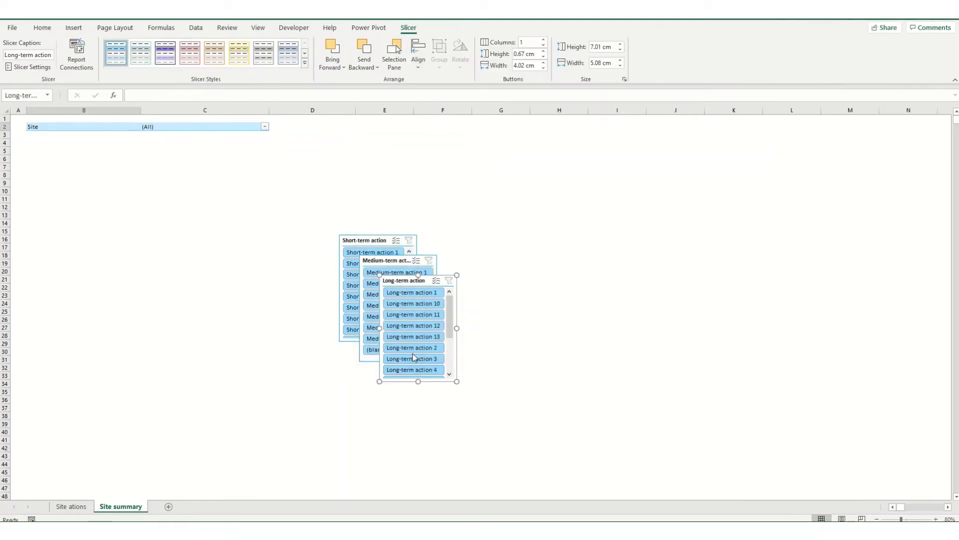
Set the height and width of all three slicers to 12 cm.
left_click(378, 242)
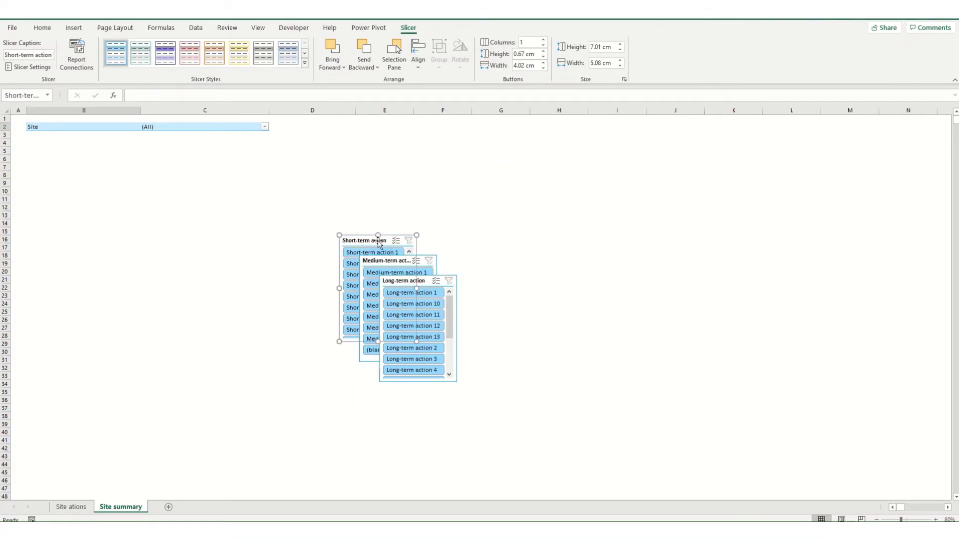
left_click(433, 272, "ctrl")
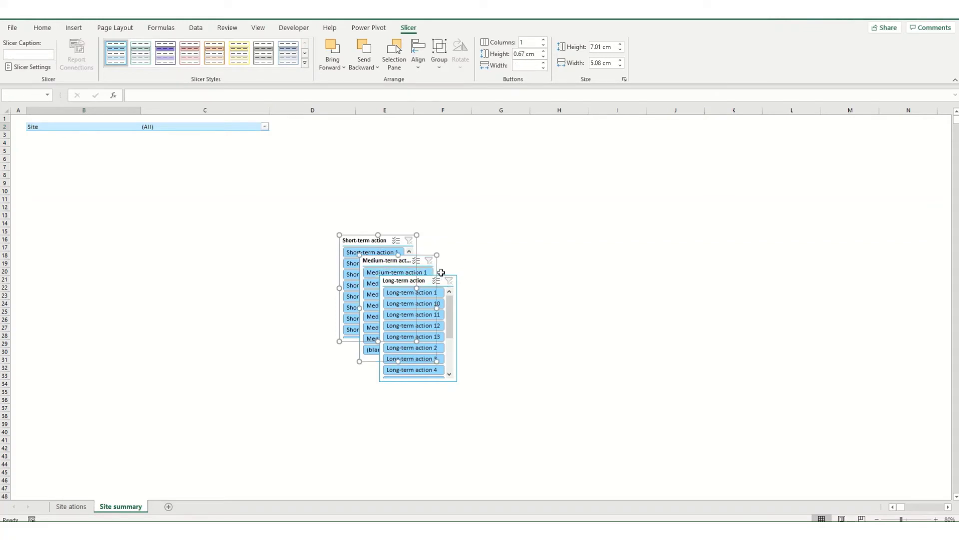
left_click(443, 282, "ctrl")
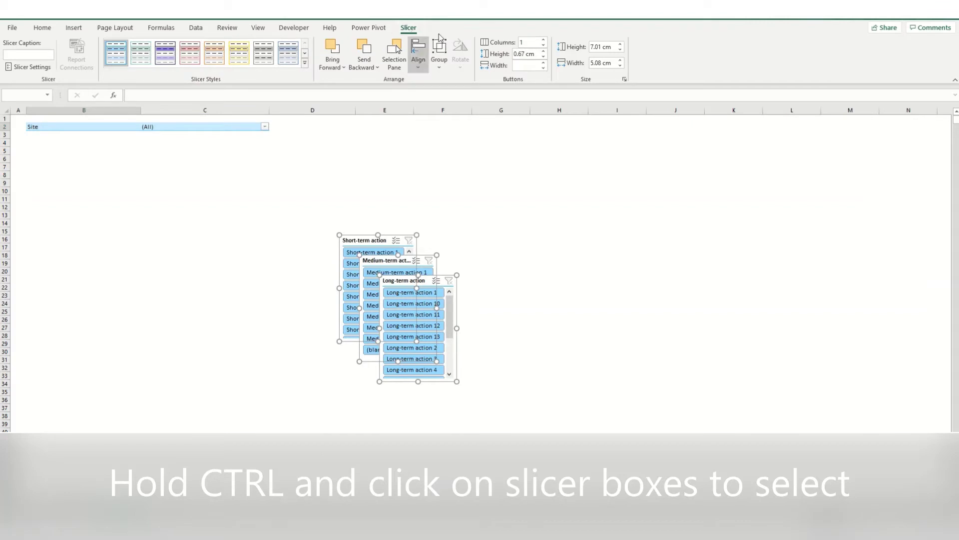
left_click(597, 47)
type("1")
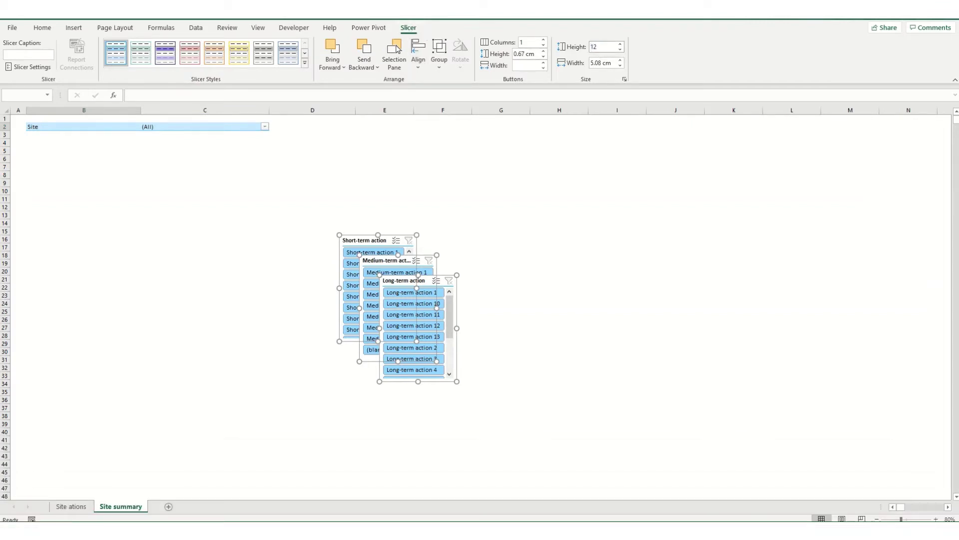
type("2")
key("Tab")
type("12")
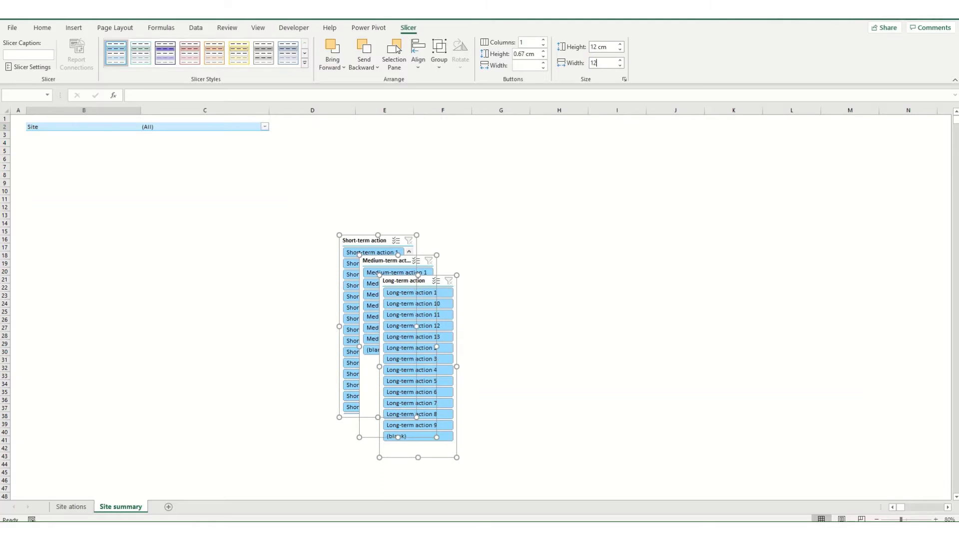
key("Return")
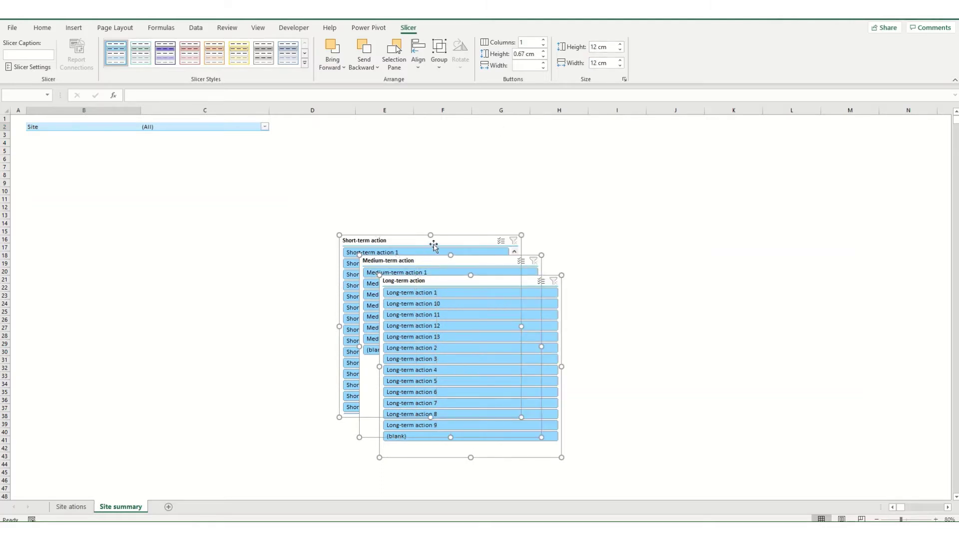
left_click(636, 238)
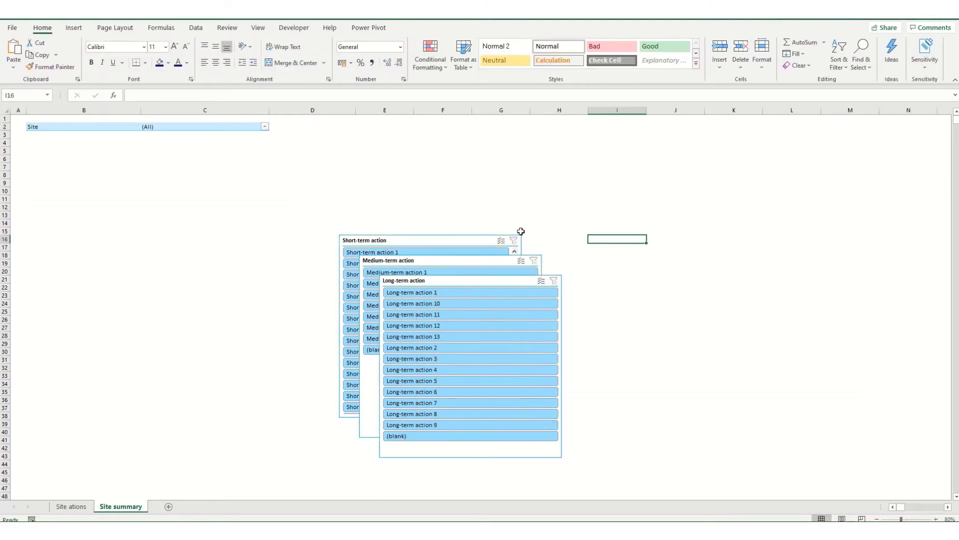
Spread out the slicers, with Short-term action under the Site filter, Long-term action around columns E to G and Medium-term action between them.
left_click_drag(464, 240, 142, 157)
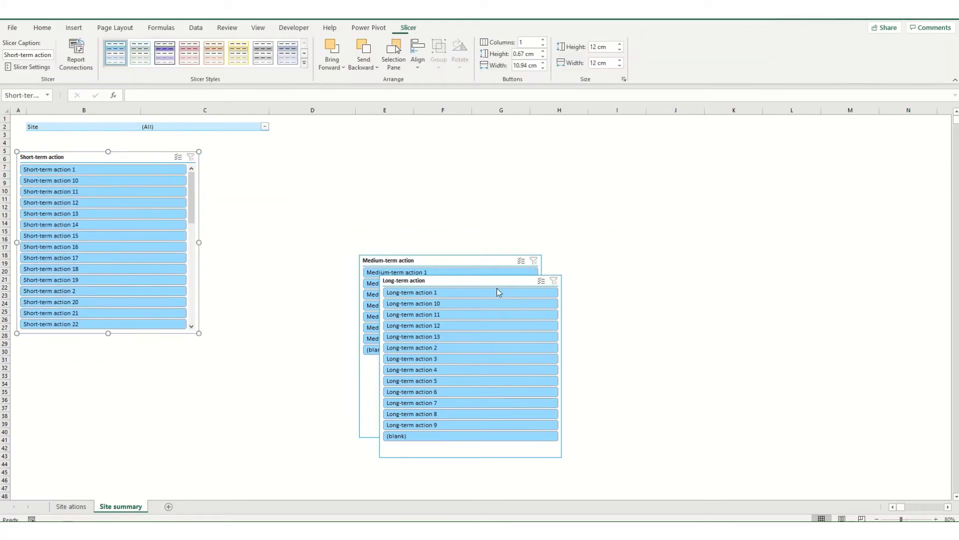
left_click_drag(457, 280, 466, 178)
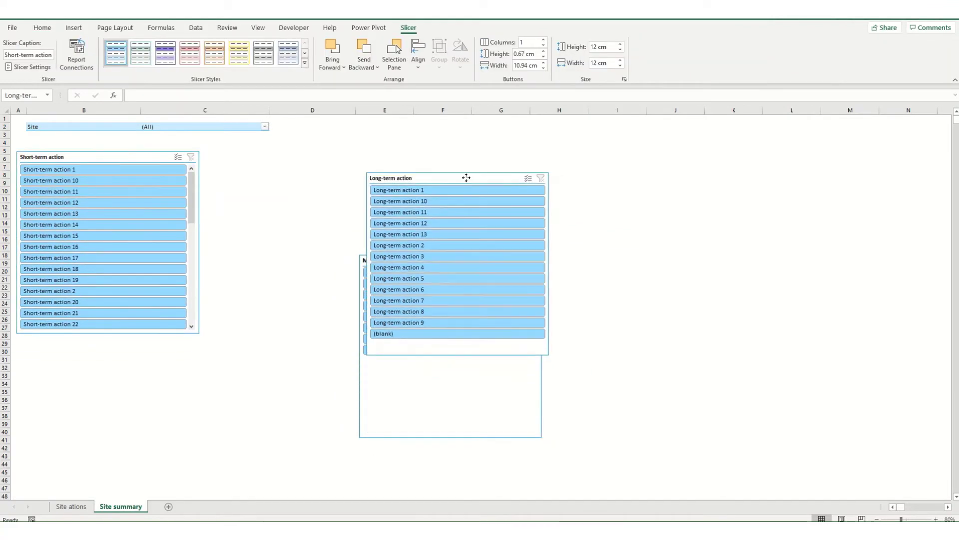
left_click(395, 376)
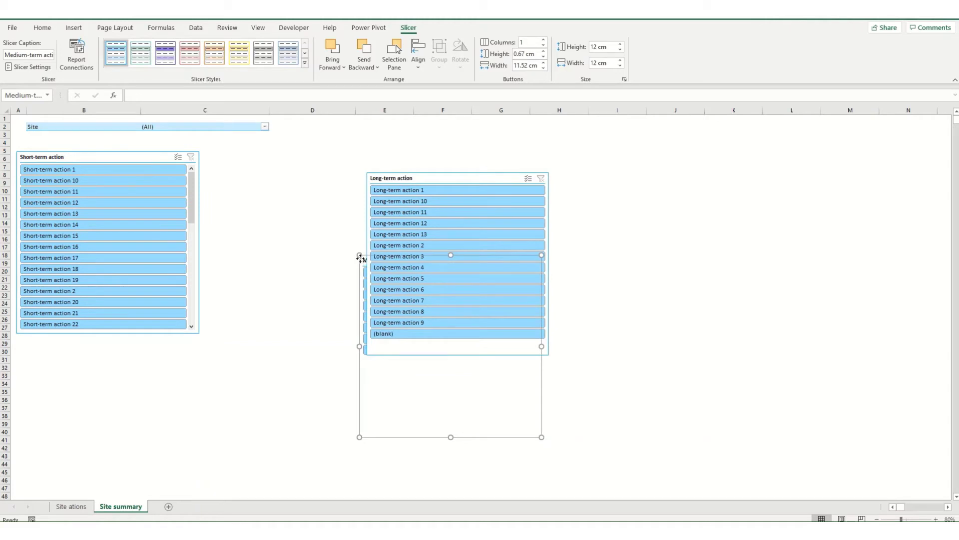
left_click_drag(360, 257, 261, 237)
Align the tops of the Short-term, Medium-term and Long-term action slicers and distribute them horizontally.
left_click(128, 156, "ctrl")
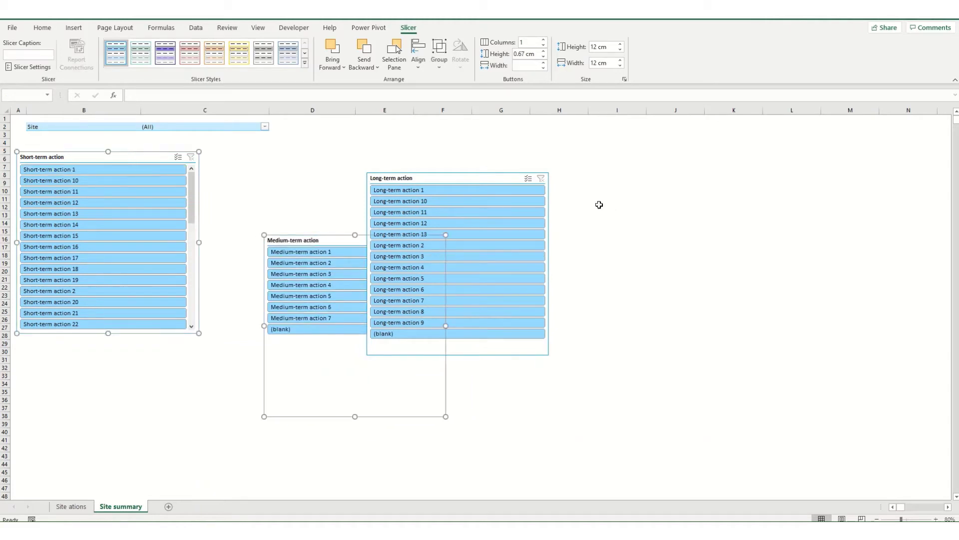
left_click(490, 179, "ctrl")
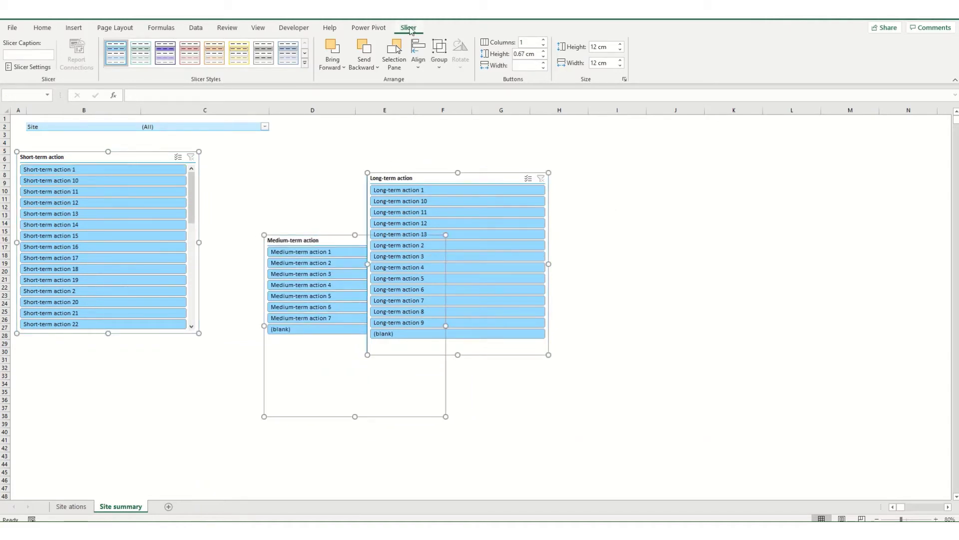
left_click(418, 59)
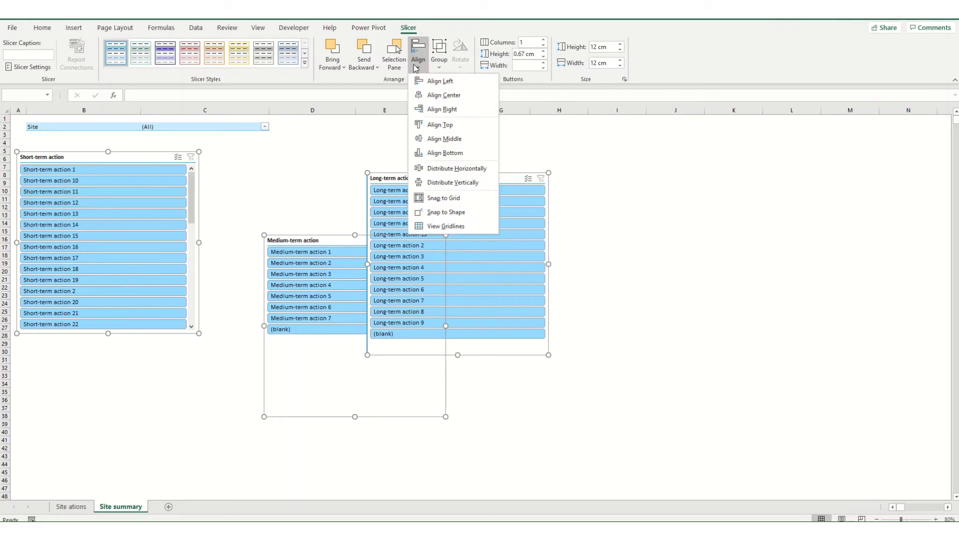
left_click(439, 126)
left_click(418, 56)
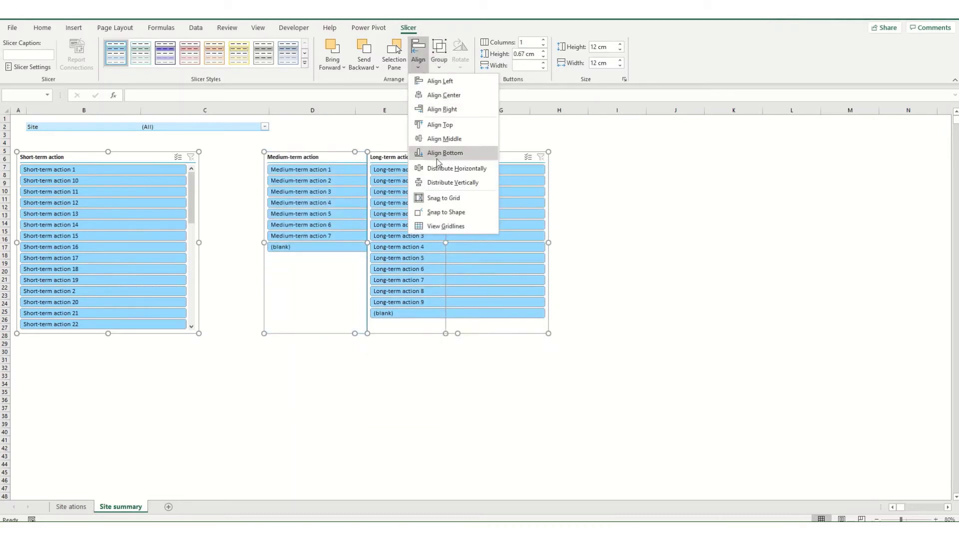
left_click(446, 170)
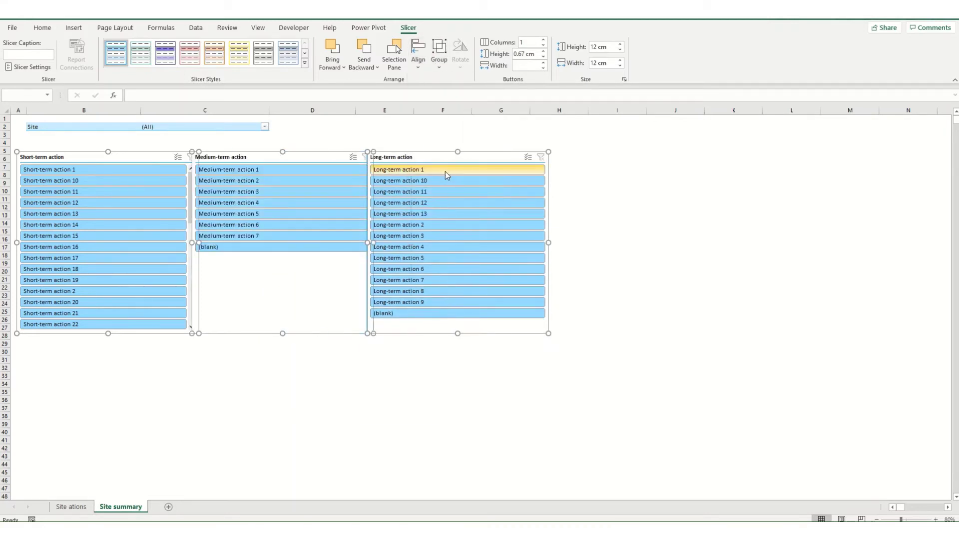
Spread the slicers across columns A to H, with Short-term action at the sheet's left edge, and distribute all three horizontally again.
left_click_drag(471, 154, 510, 157)
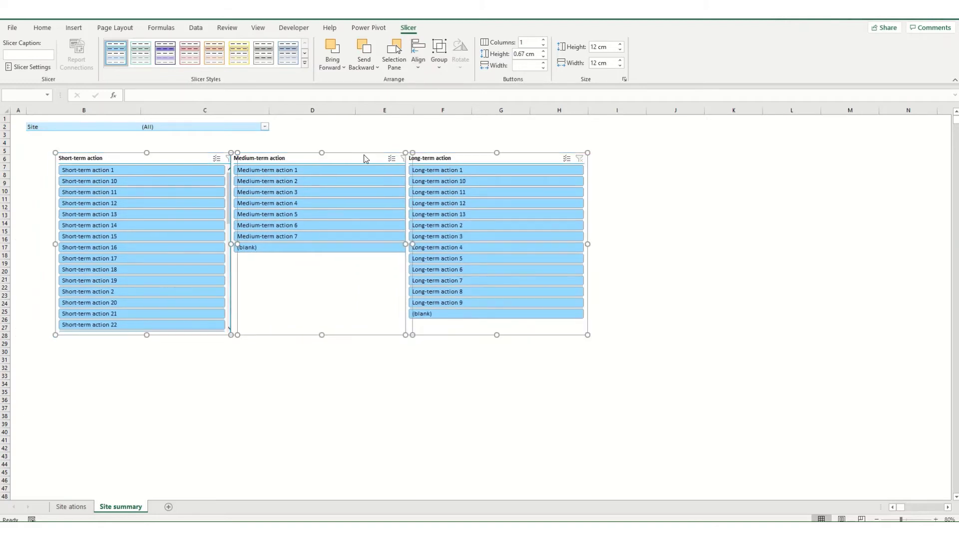
left_click(203, 145)
left_click(187, 158)
left_click_drag(186, 158, 140, 154)
left_click(341, 156, "ctrl")
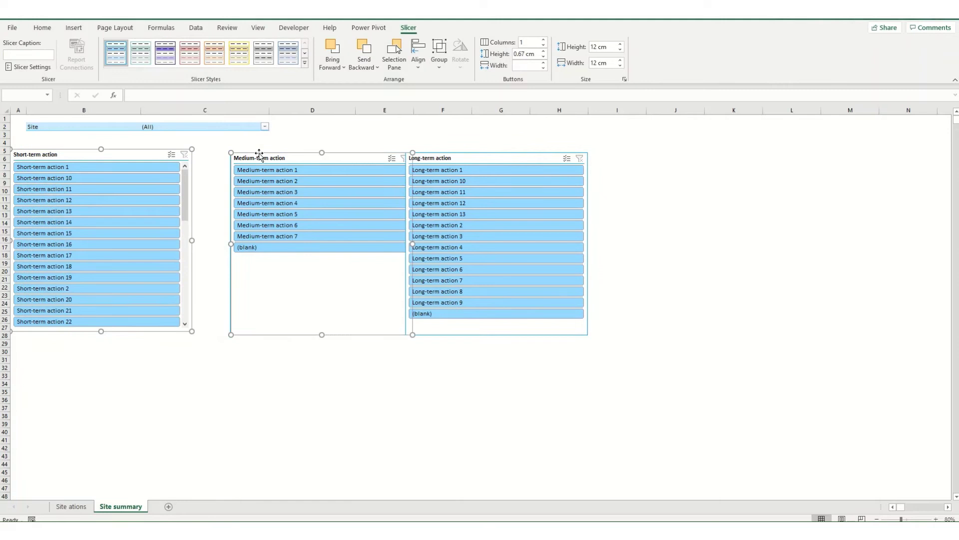
left_click(500, 164, "ctrl")
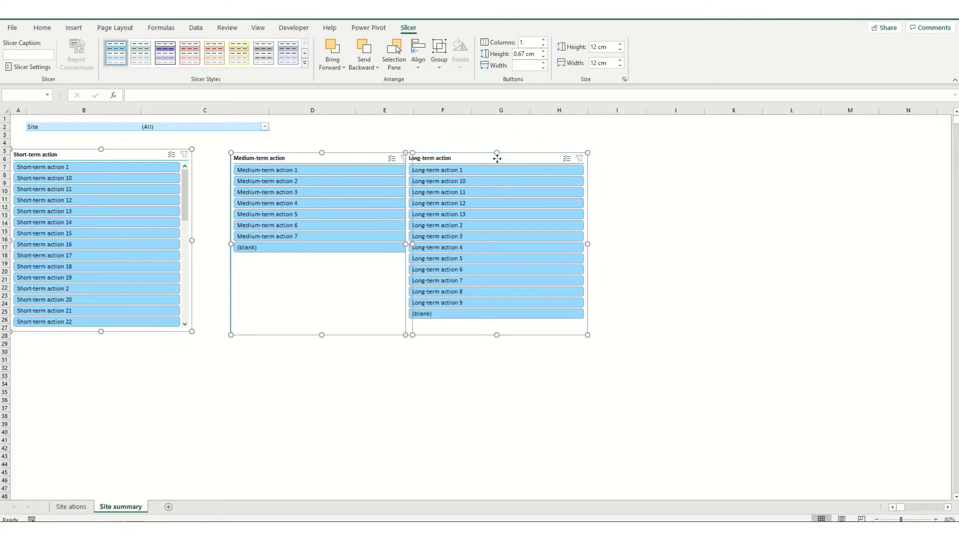
left_click(418, 60)
left_click(430, 169)
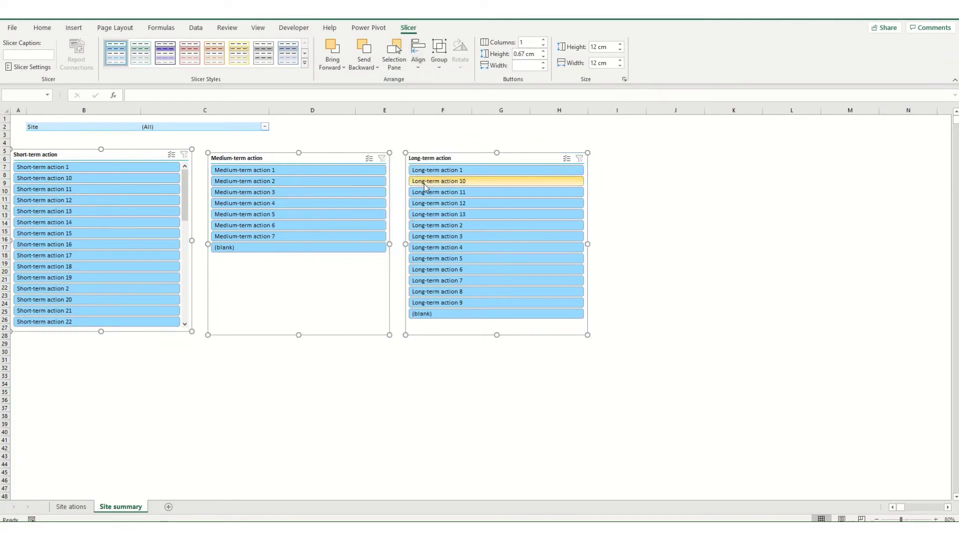
Filter the PivotTable's Site field to Site 1.
left_click(264, 127)
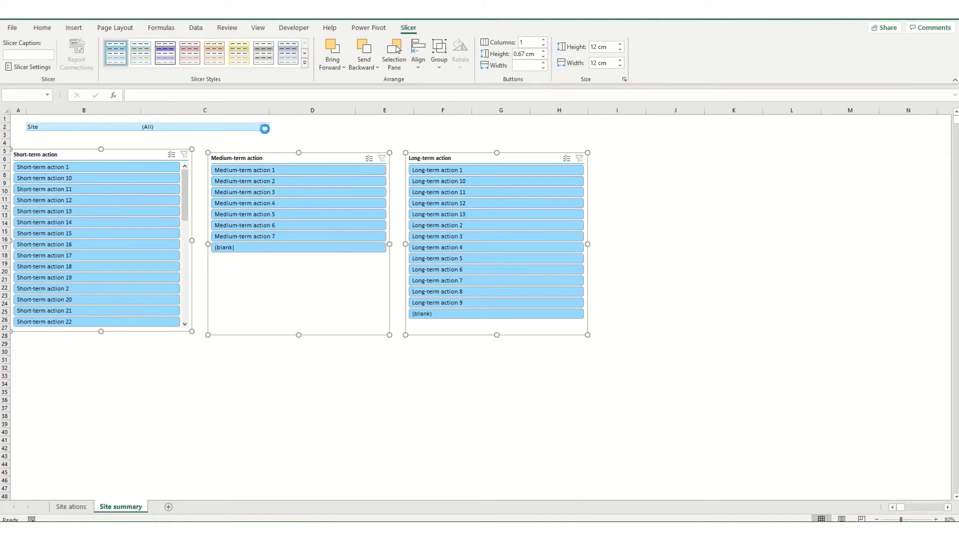
left_click(168, 158)
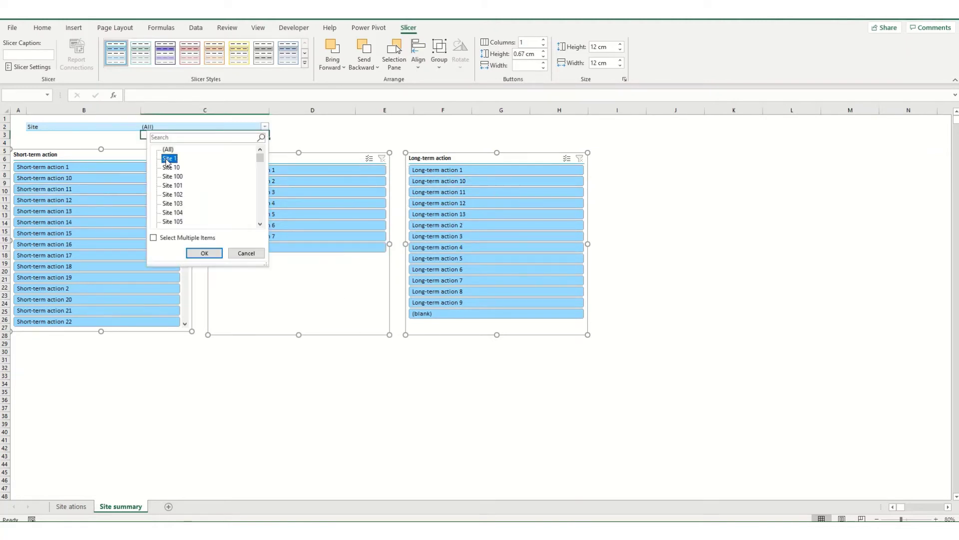
left_click(200, 253)
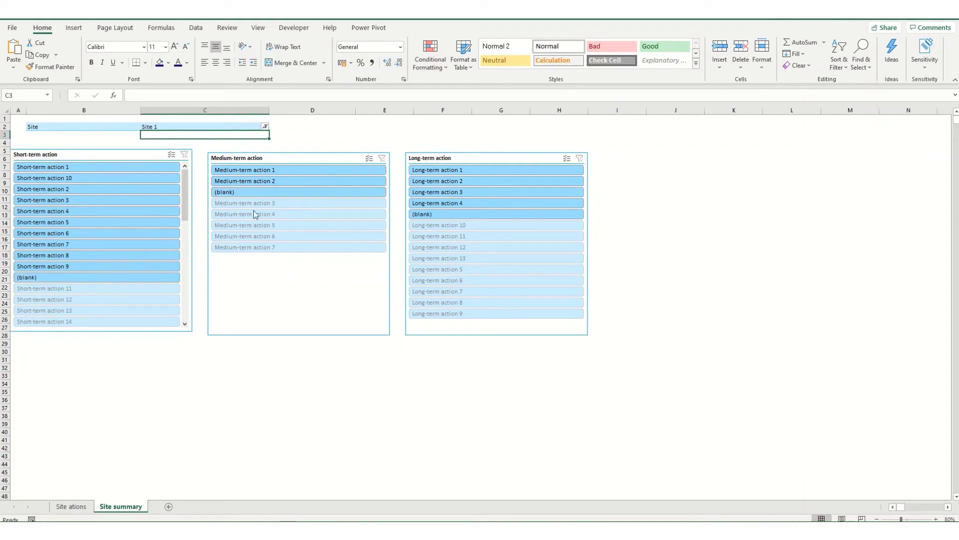
Hide items with no data in the Short-term, Medium-term and Long-term action slicers.
left_click(142, 156)
left_click(326, 158, "ctrl")
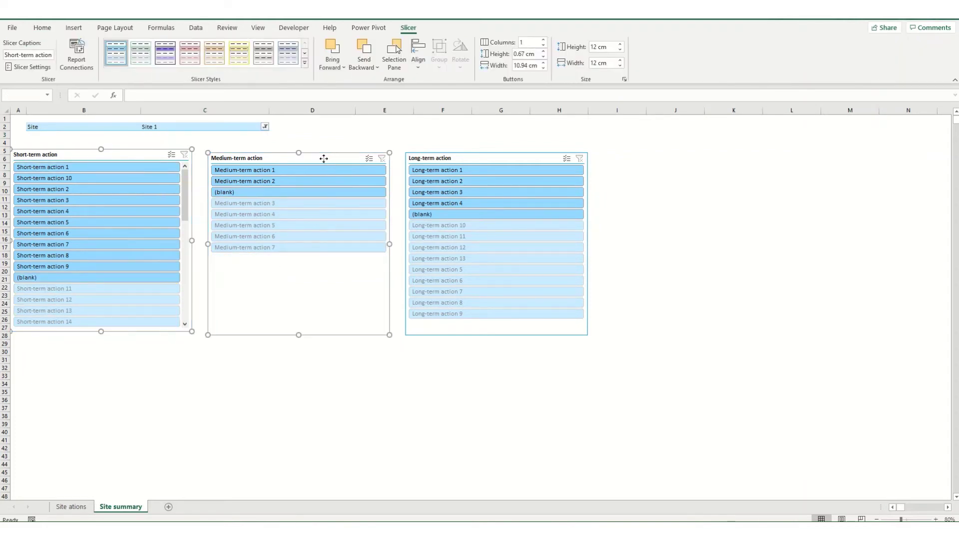
left_click(500, 159, "ctrl")
right_click(501, 159)
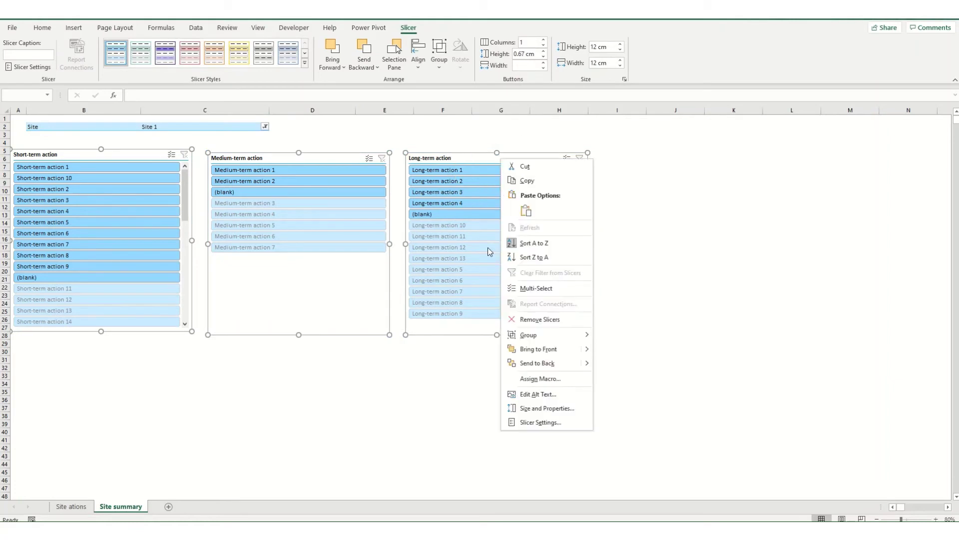
left_click(550, 423)
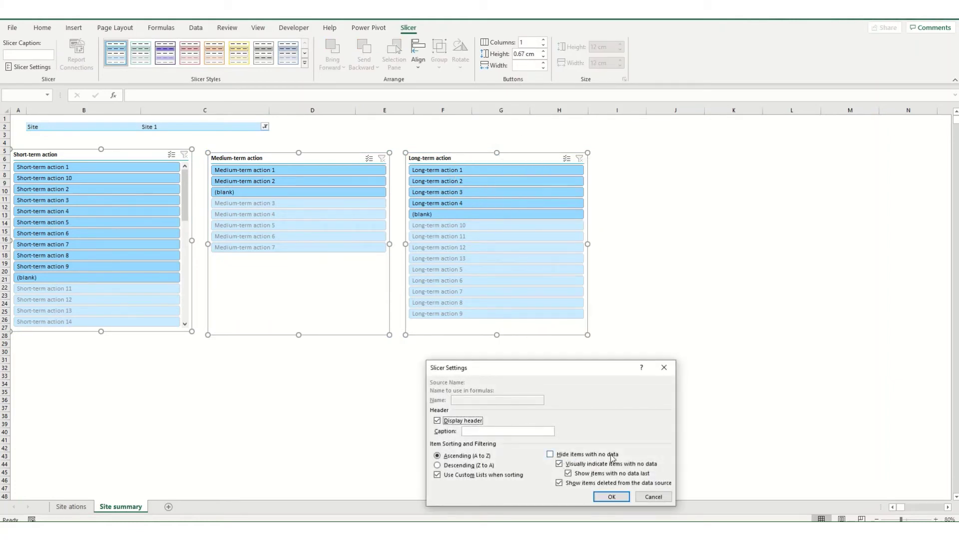
left_click(589, 455)
left_click(612, 496)
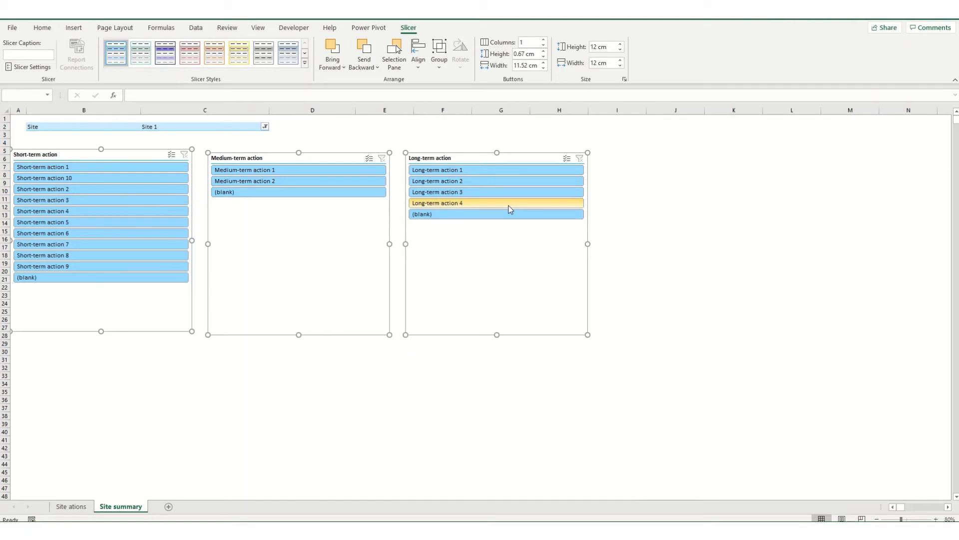
Filter the Site field to Site 50, and undo the site filtering back to (All).
left_click(265, 126)
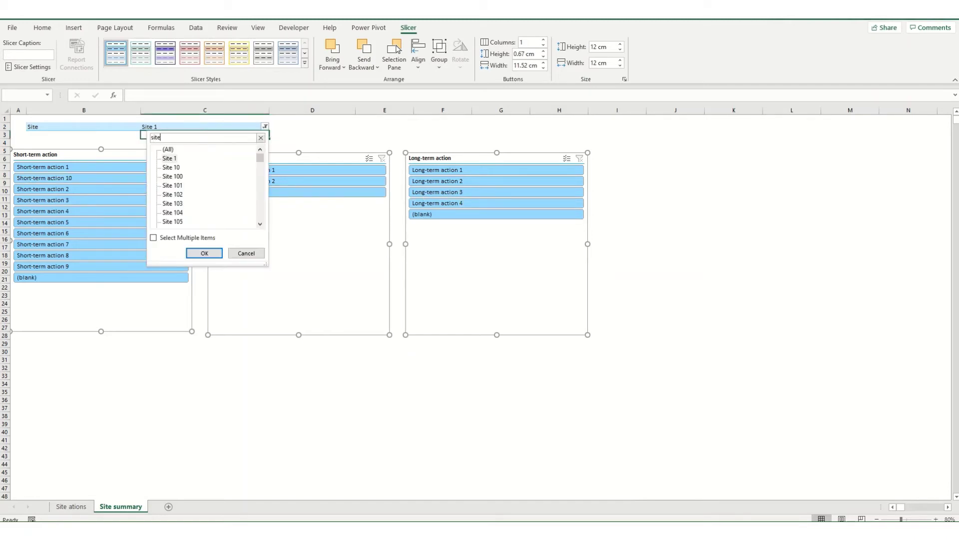
key("Return")
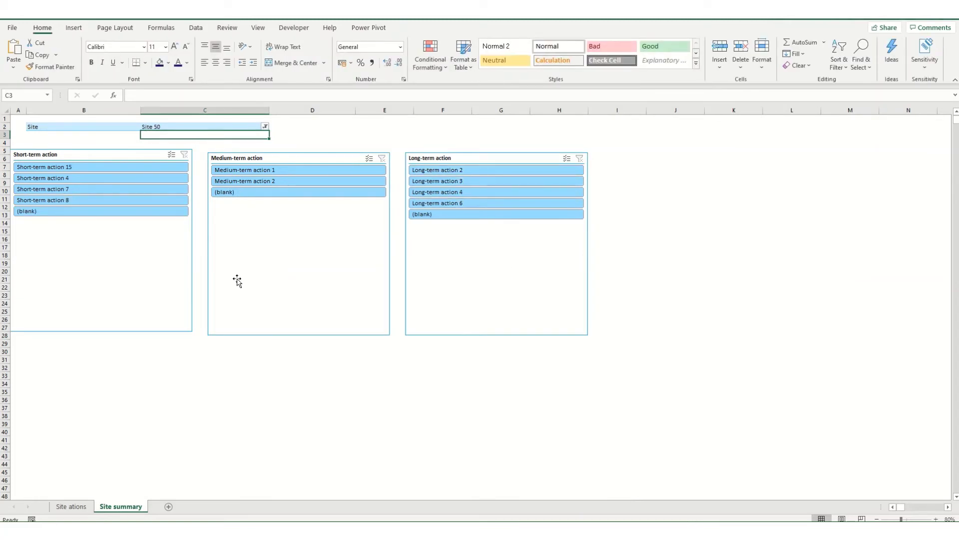
key("ctrl+z")
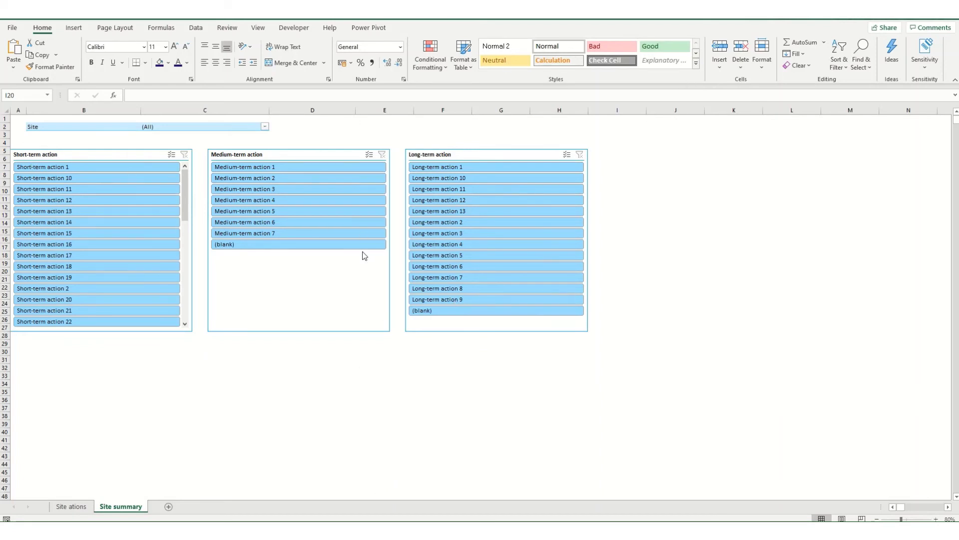
Group the Short-term, Medium-term and Long-term action slicers into one object.
left_click(129, 158)
left_click(332, 157, "ctrl")
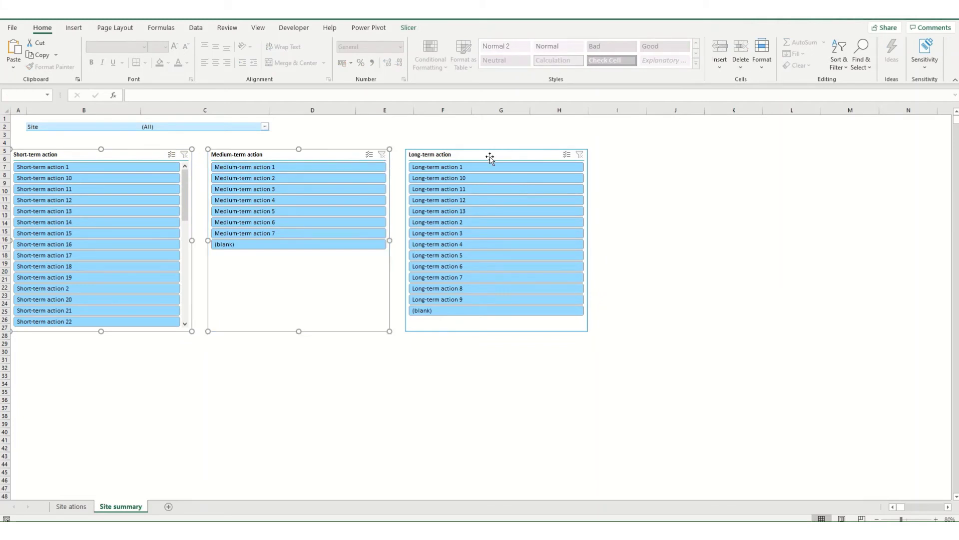
left_click(489, 157, "ctrl")
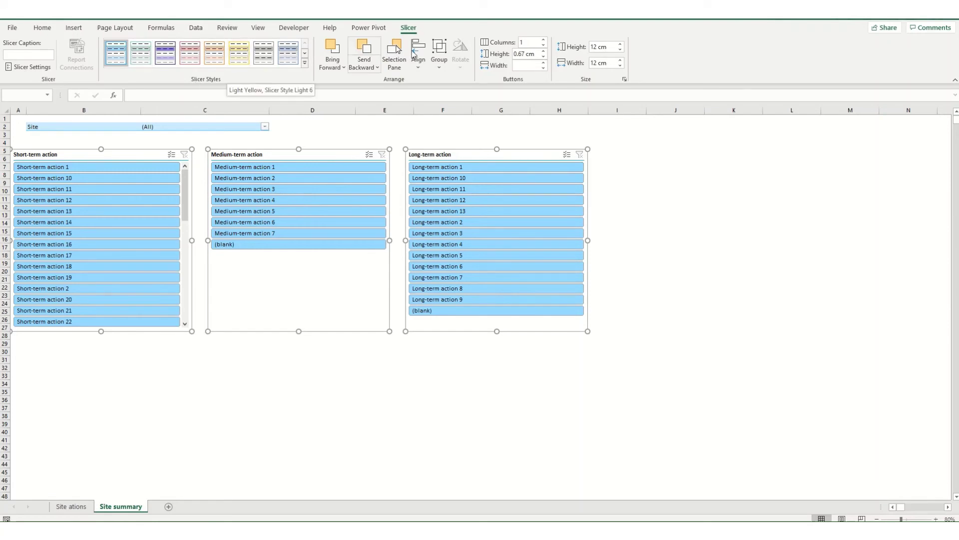
left_click(441, 63)
left_click(447, 81)
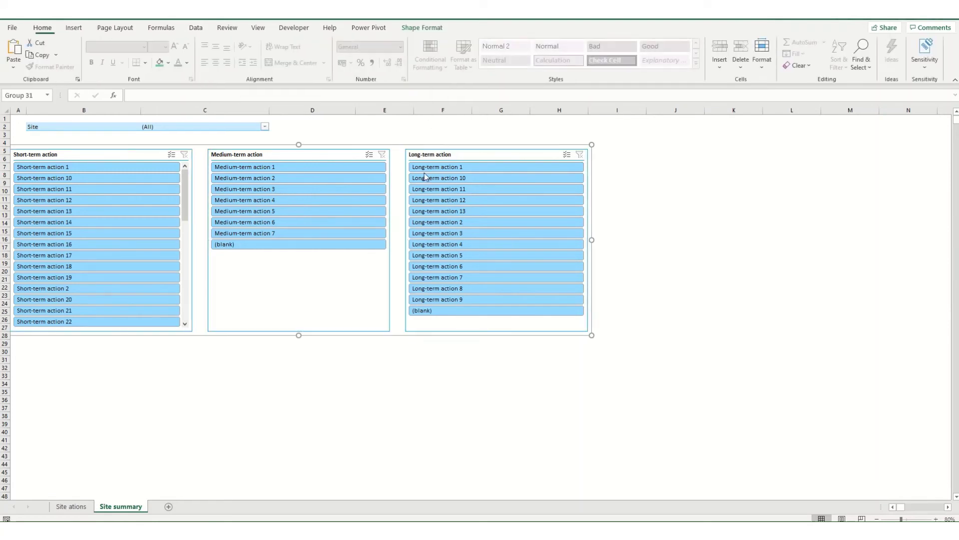
Move the slicer group to around columns C to L, below the Site filter, and select the Medium-term action slicer inside it.
left_click_drag(398, 145, 591, 160)
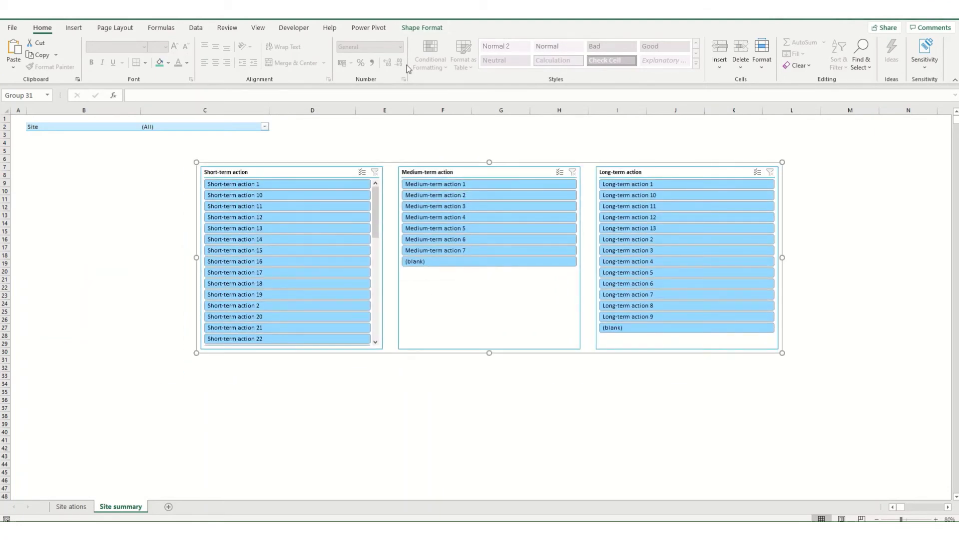
left_click(439, 316)
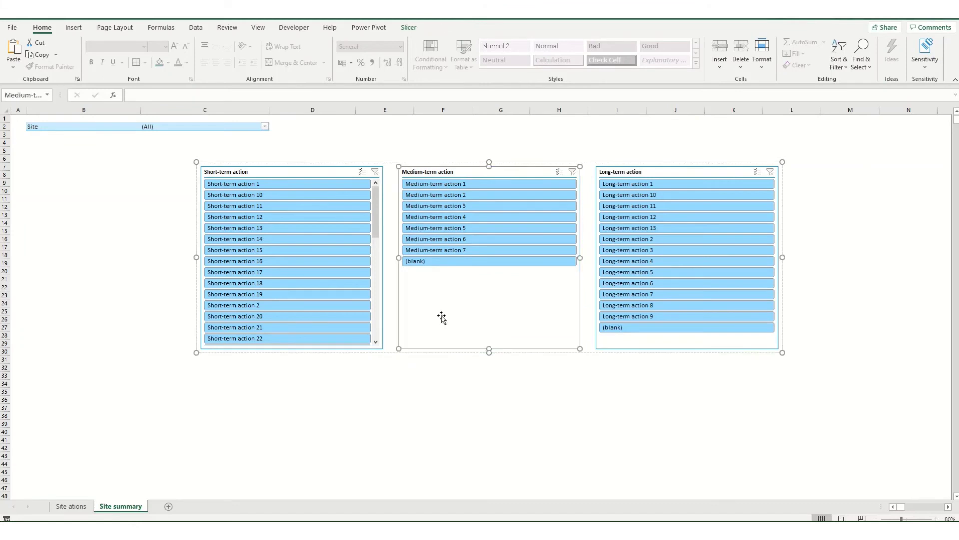
left_click(409, 27)
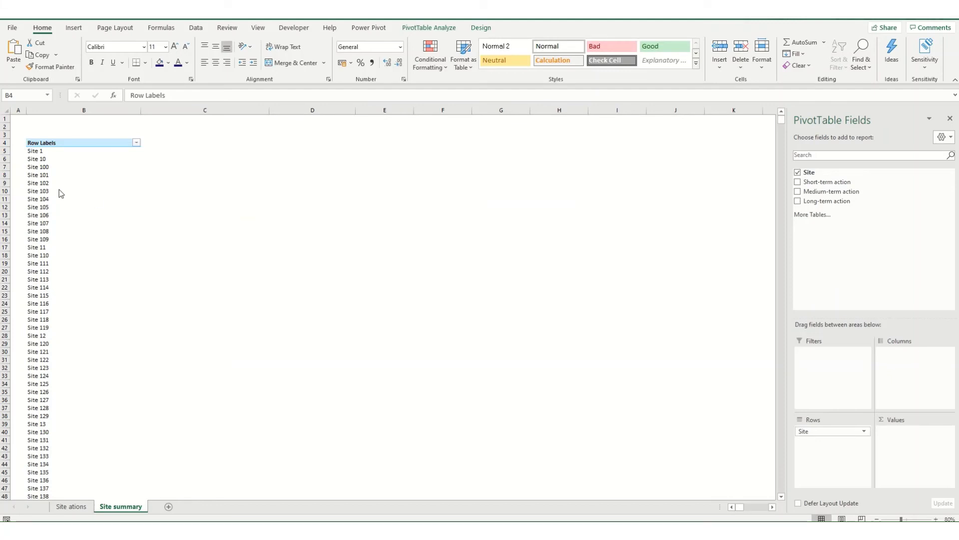
Insert a Short-term action slicer for the site list PivotTable and place it over columns D to G, about 17 cm high and 14 cm wide.
left_click(48, 207)
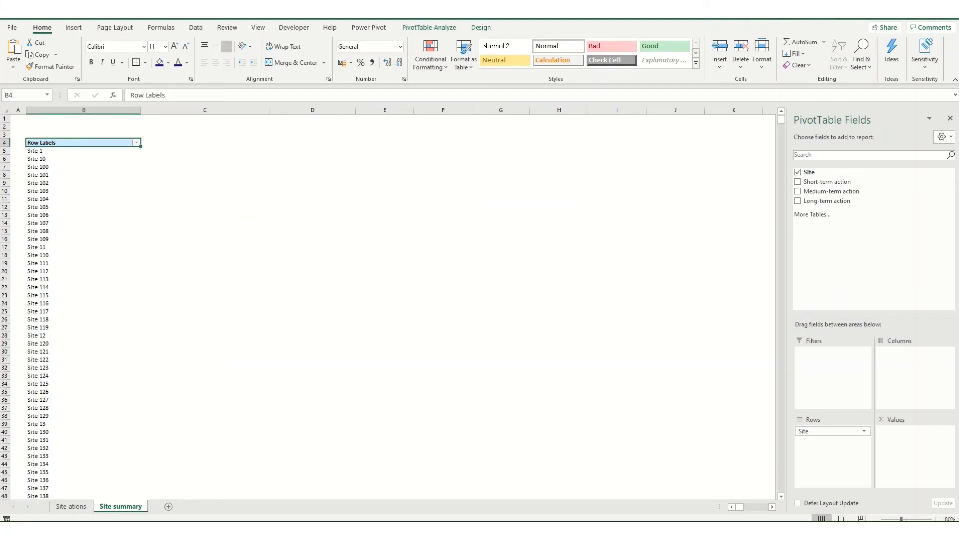
left_click(73, 28)
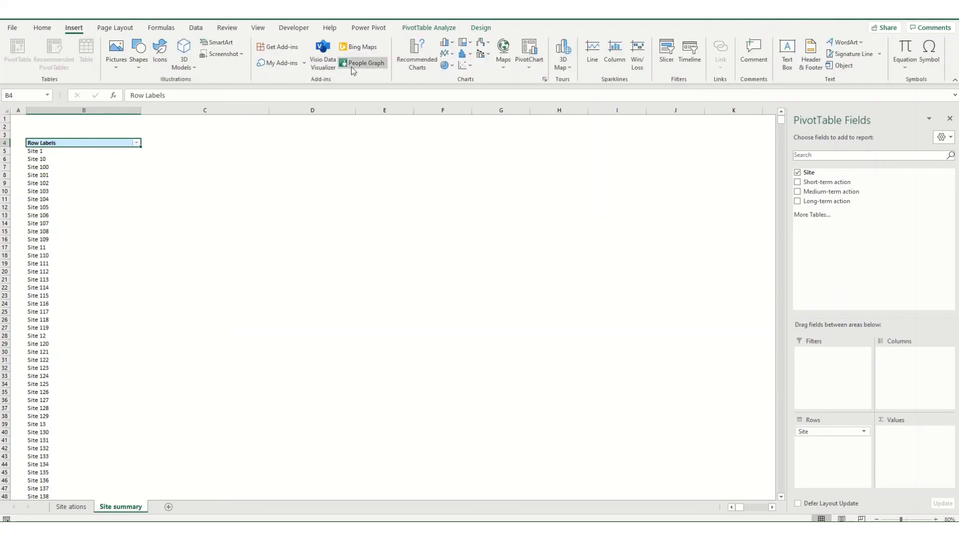
left_click(666, 54)
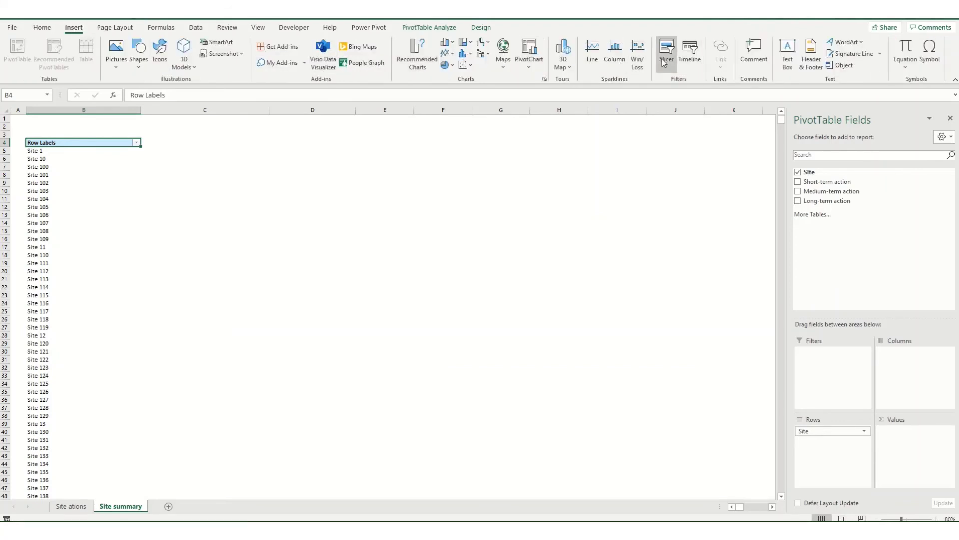
left_click(389, 182)
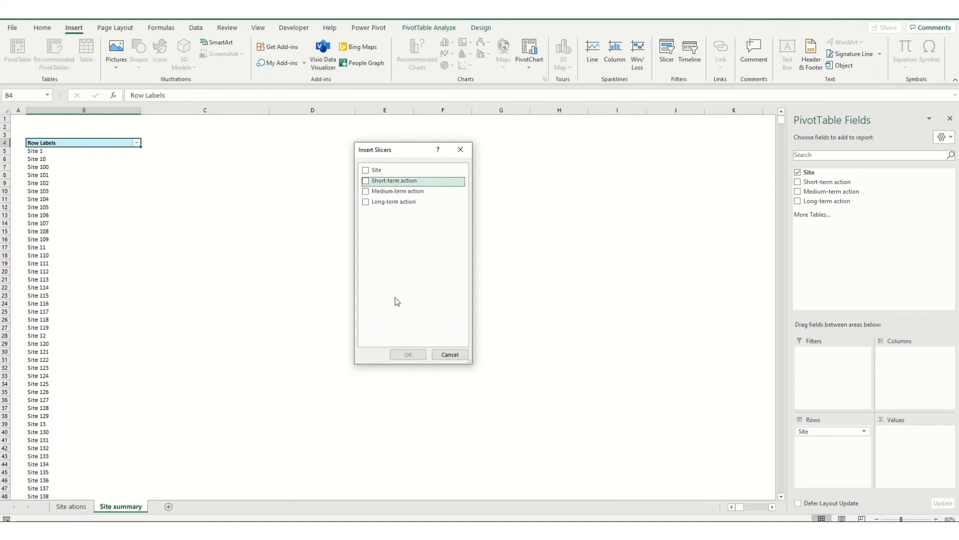
left_click(371, 185)
left_click(408, 355)
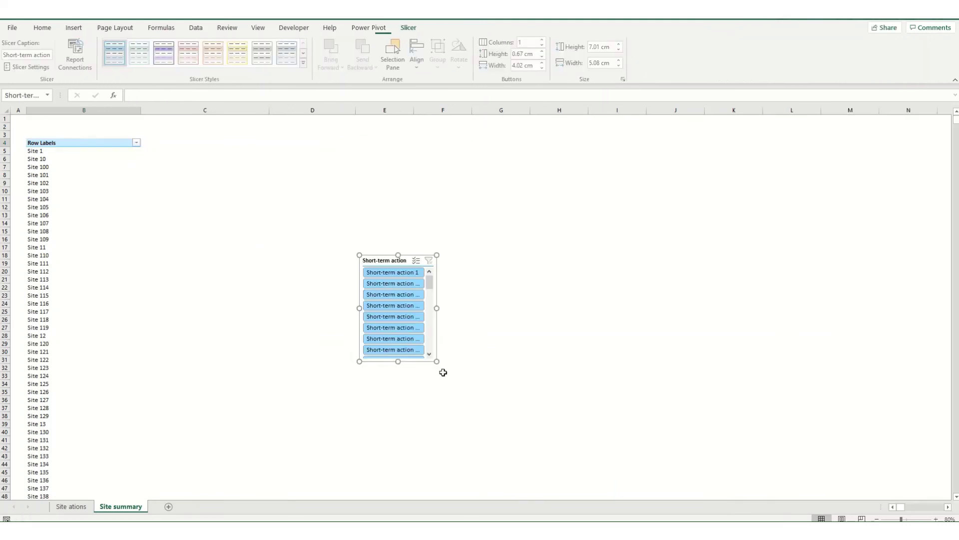
left_click_drag(362, 262, 316, 152)
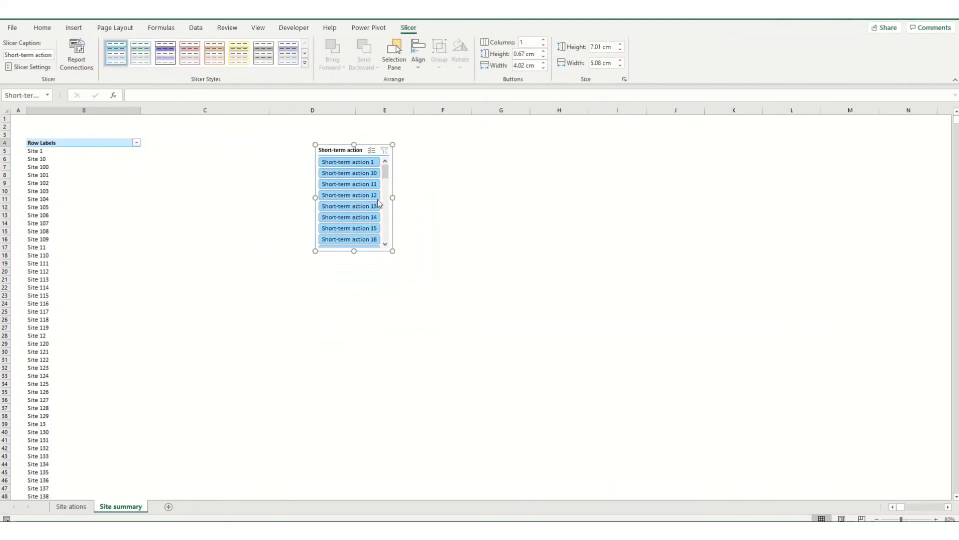
left_click_drag(393, 251, 530, 404)
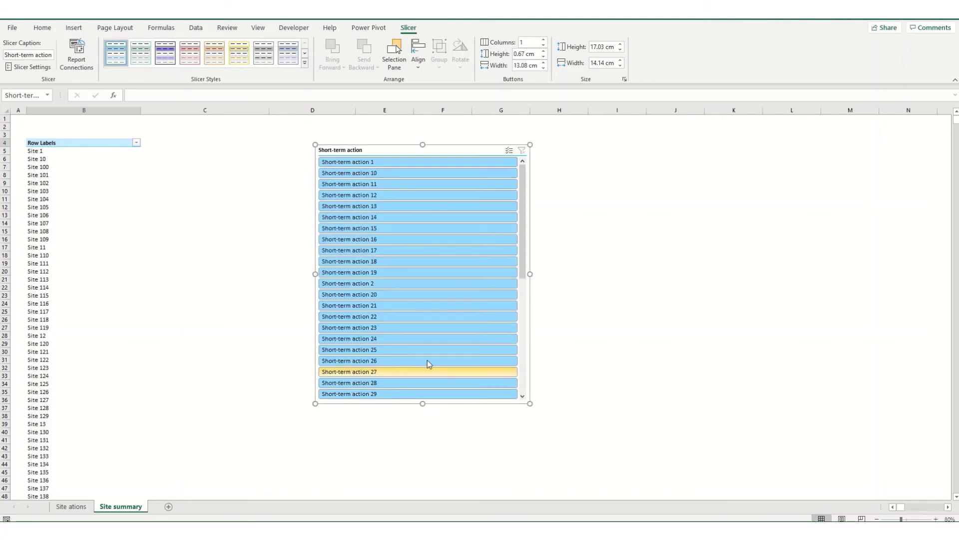
Filter the site list by Short-term action 14, and replace that selection with Short-term actions 20, 21 and 22.
left_click(372, 218)
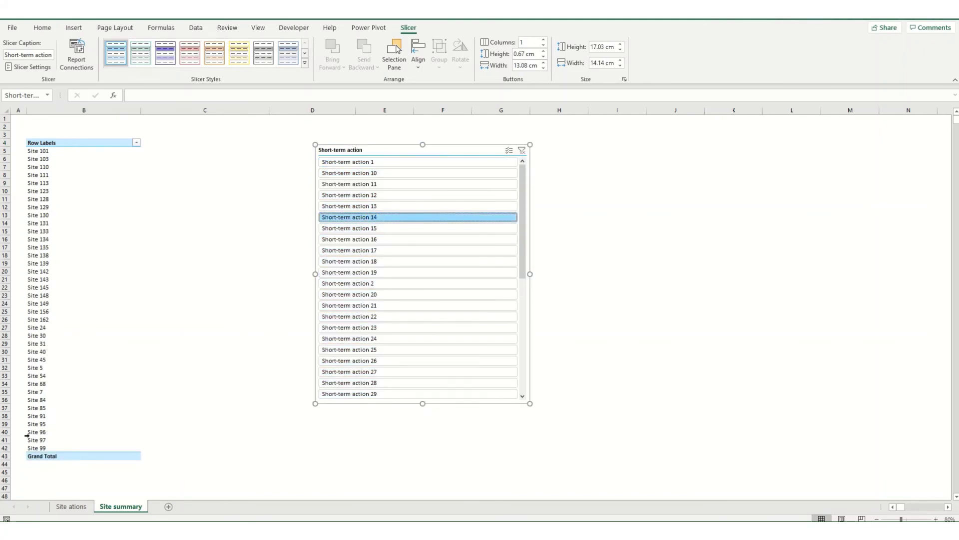
left_click(390, 295)
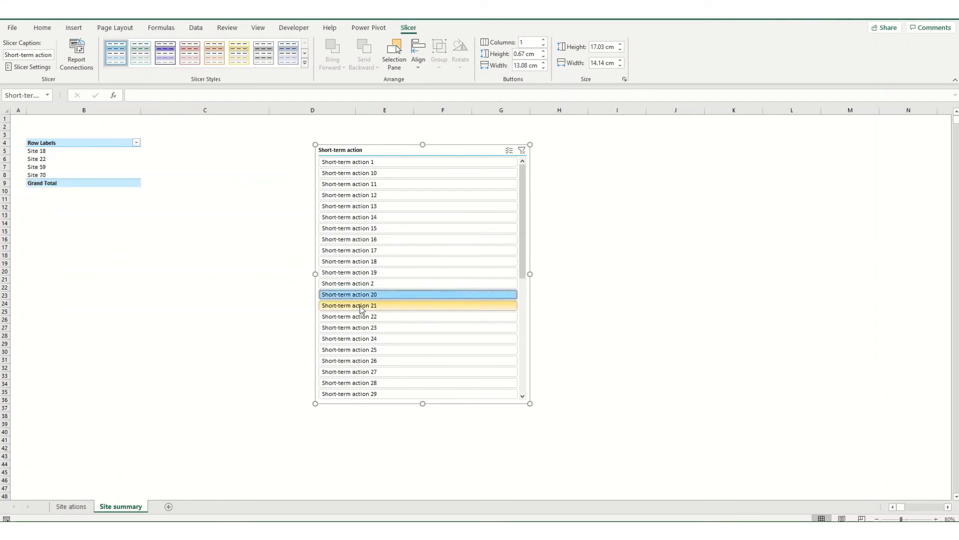
left_click(387, 305, "ctrl")
left_click(394, 317, "ctrl")
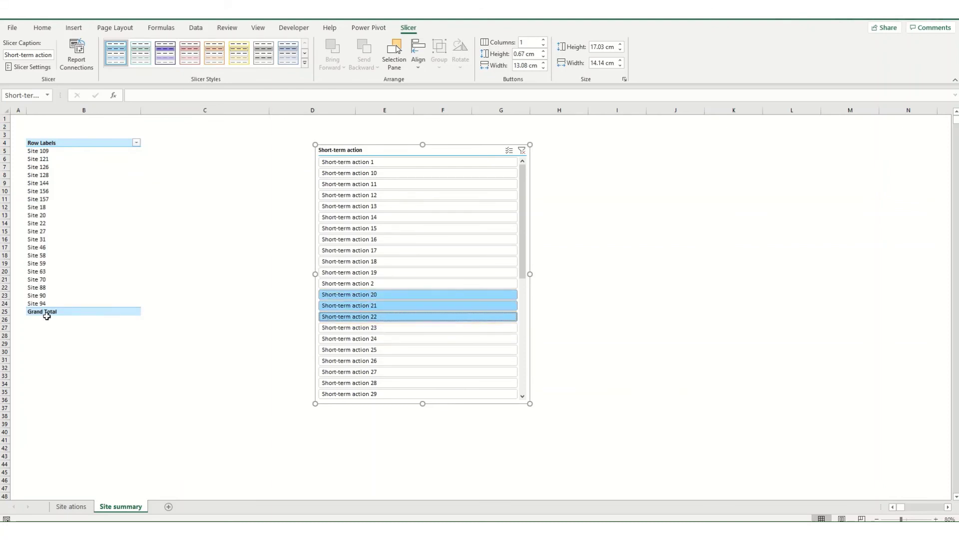
left_click(363, 151)
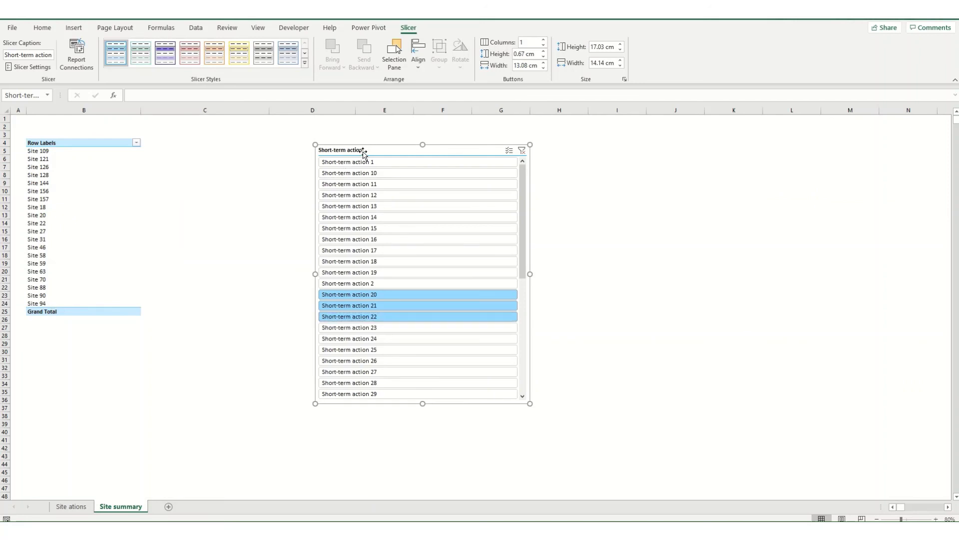